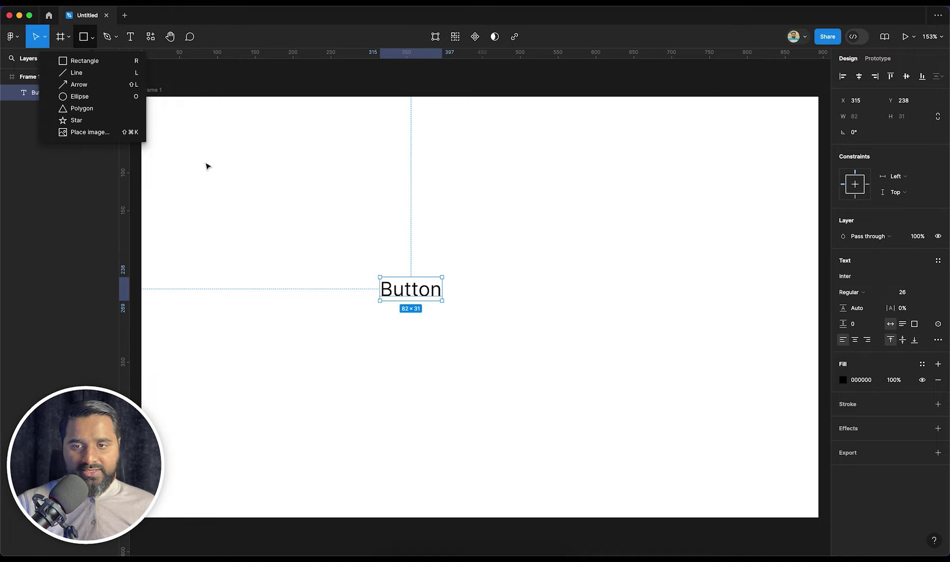
- Draw a rectangle about 227 × 80 over the Button text and send it behind the text
{"action": "left_click", "coordinate": [78, 60]}
{"action": "left_click_drag", "start_coordinate": [325, 246], "coordinate": [498, 308]}
{"action": "left_click_drag", "start_coordinate": [409, 291], "coordinate": [413, 298]}
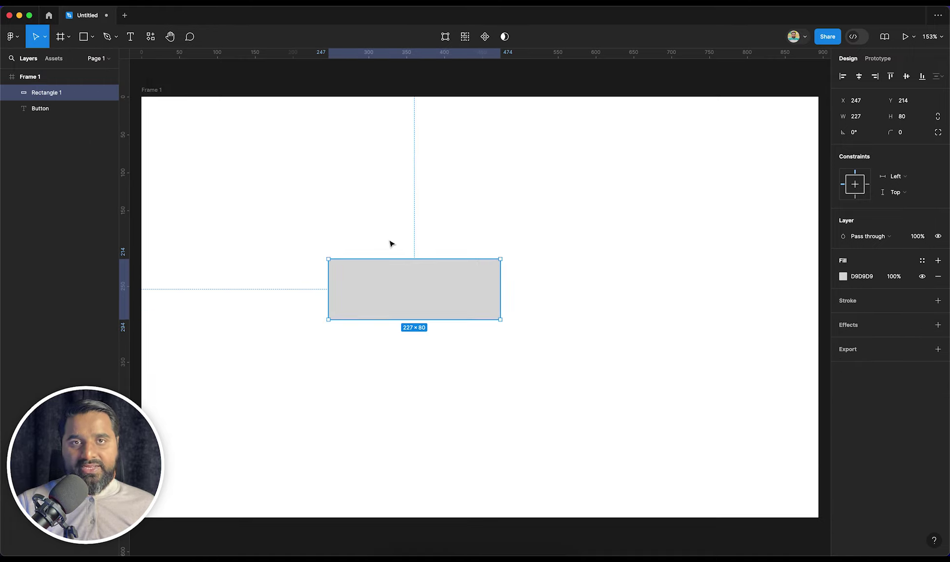
{"action": "right_click", "coordinate": [409, 275]}
{"action": "left_click", "coordinate": [446, 324]}
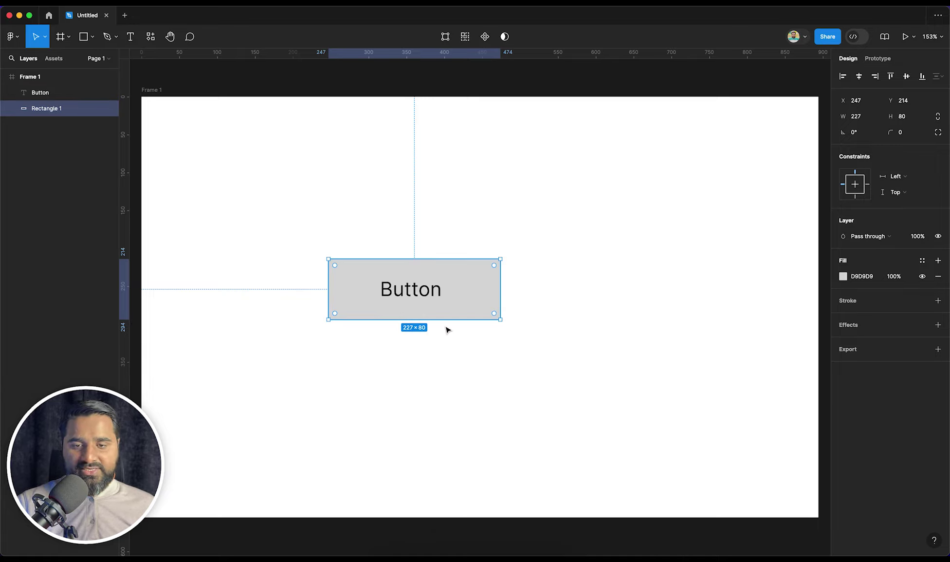
- Align the Button text and the rectangle to each other's horizontal and vertical centres
{"action": "left_click_drag", "start_coordinate": [389, 206], "coordinate": [458, 347]}
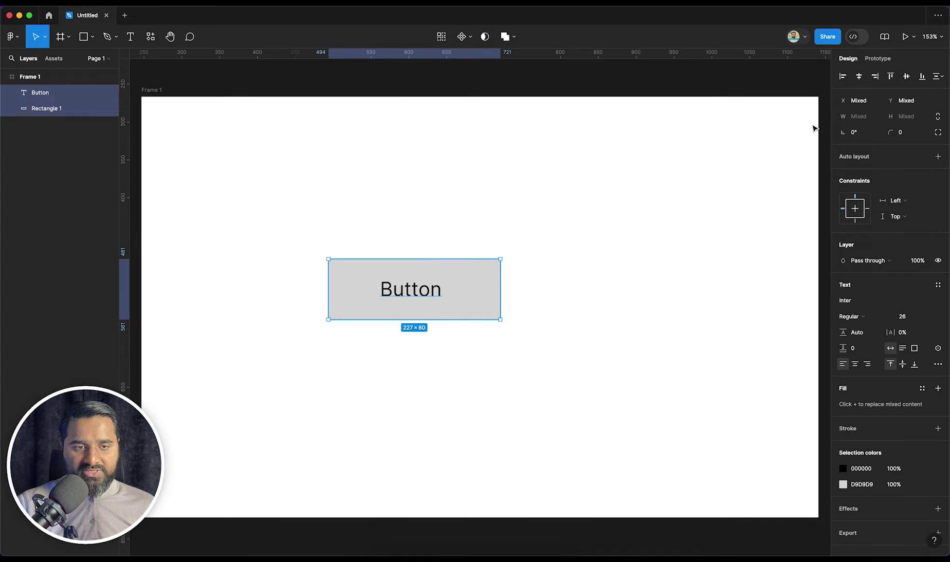
{"action": "left_click", "coordinate": [859, 76]}
{"action": "left_click", "coordinate": [906, 76]}
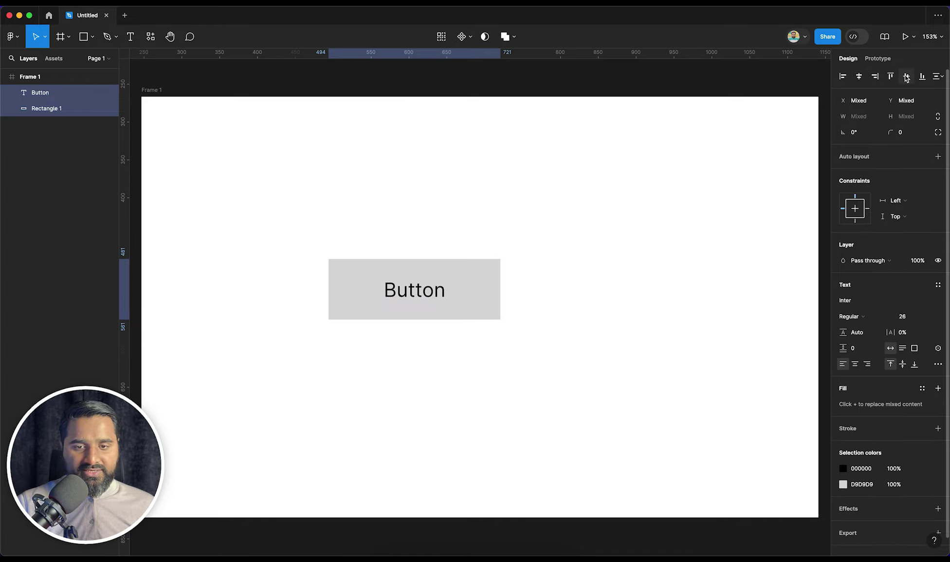
- Move the aligned text and rectangle to about X 488, Y 304 in the frame and group them
{"action": "left_click_drag", "start_coordinate": [411, 298], "coordinate": [591, 357]}
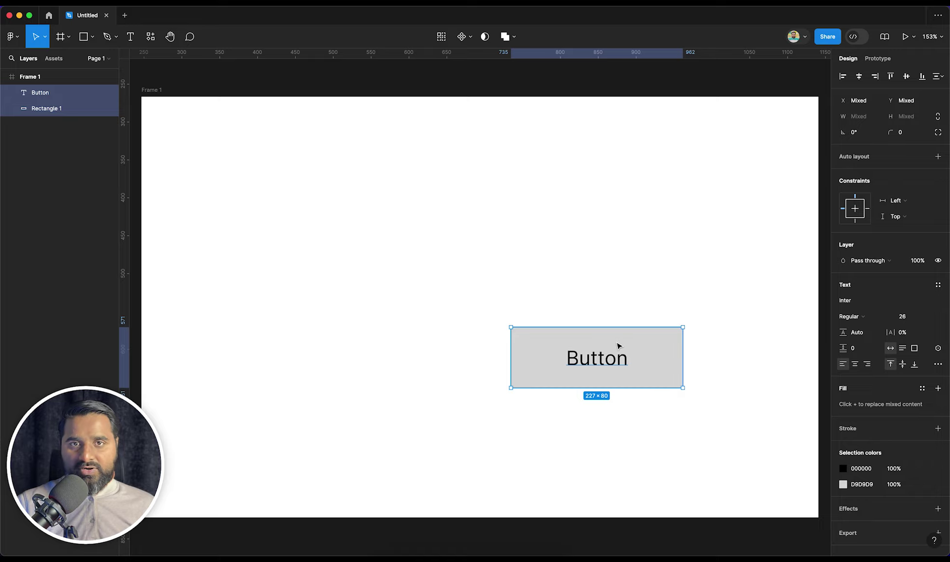
{"action": "key", "text": "super+g"}
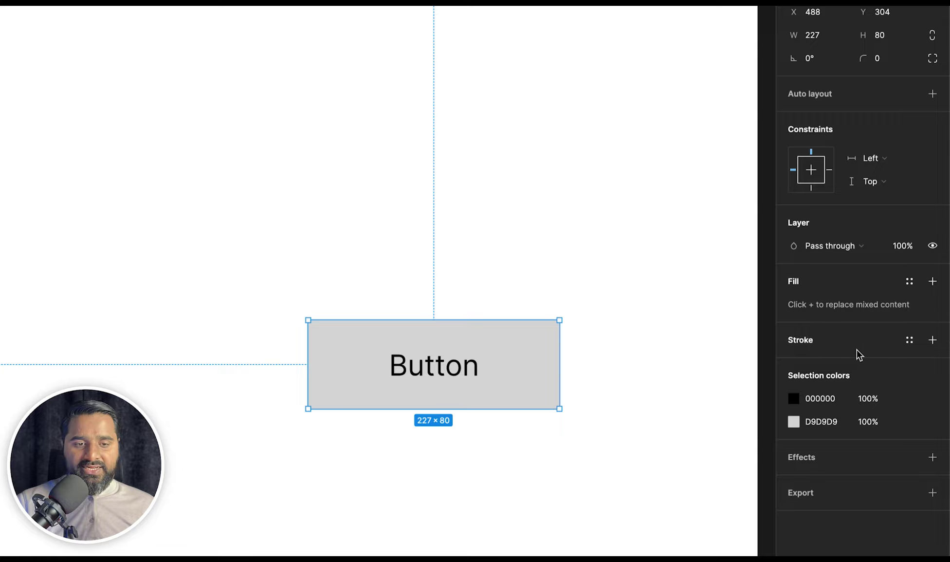
- Recolour the button group's grey rectangle to blue 0466D8
{"action": "left_click", "coordinate": [794, 421]}
{"action": "left_click_drag", "start_coordinate": [722, 471], "coordinate": [712, 472]}
{"action": "left_click", "coordinate": [726, 354]}
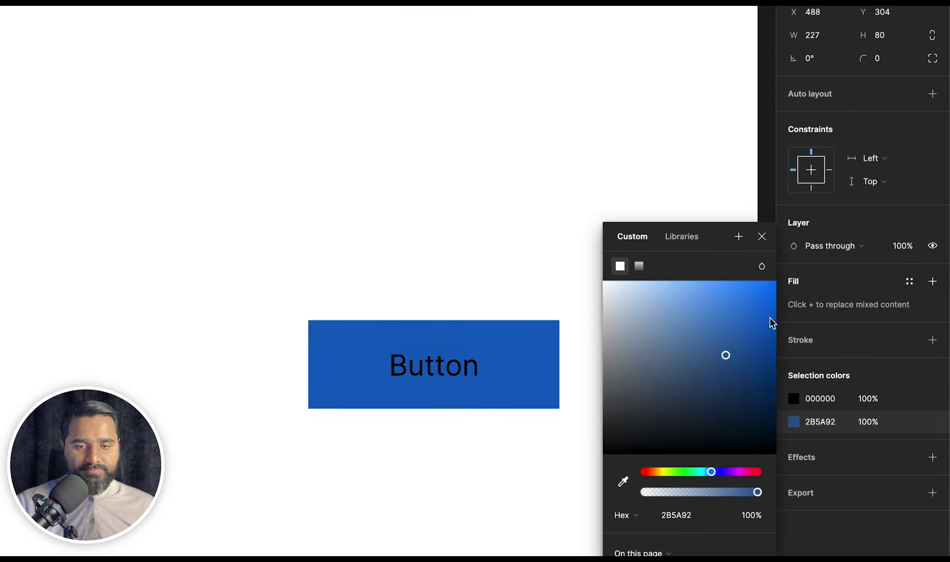
{"action": "left_click", "coordinate": [775, 315]}
- Change the button group's black text colour to white FFFFFF
{"action": "left_click", "coordinate": [794, 399]}
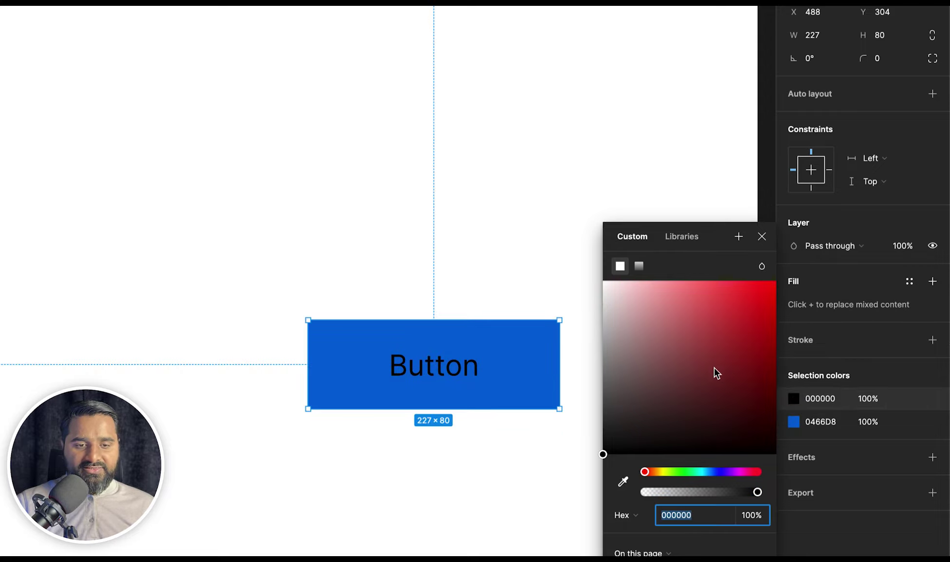
{"action": "left_click", "coordinate": [700, 355]}
{"action": "left_click_drag", "start_coordinate": [582, 275], "coordinate": [585, 275]}
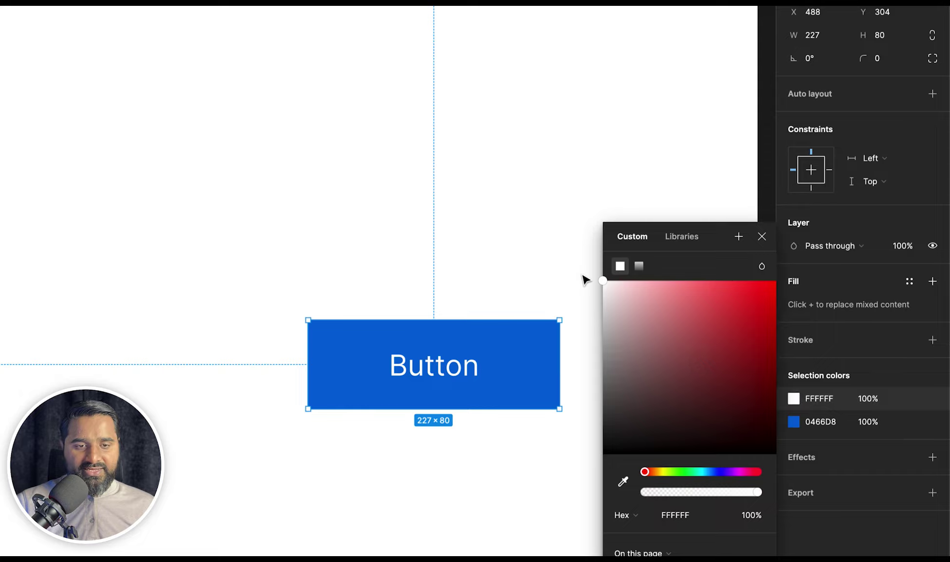
{"action": "left_click", "coordinate": [760, 236]}
- Move the blue button group straight up to Y 68 in the frame
{"action": "left_click", "coordinate": [460, 368]}
{"action": "left_click", "coordinate": [510, 323]}
{"action": "left_click", "coordinate": [455, 367]}
{"action": "left_click", "coordinate": [409, 244]}
{"action": "left_click", "coordinate": [421, 366]}
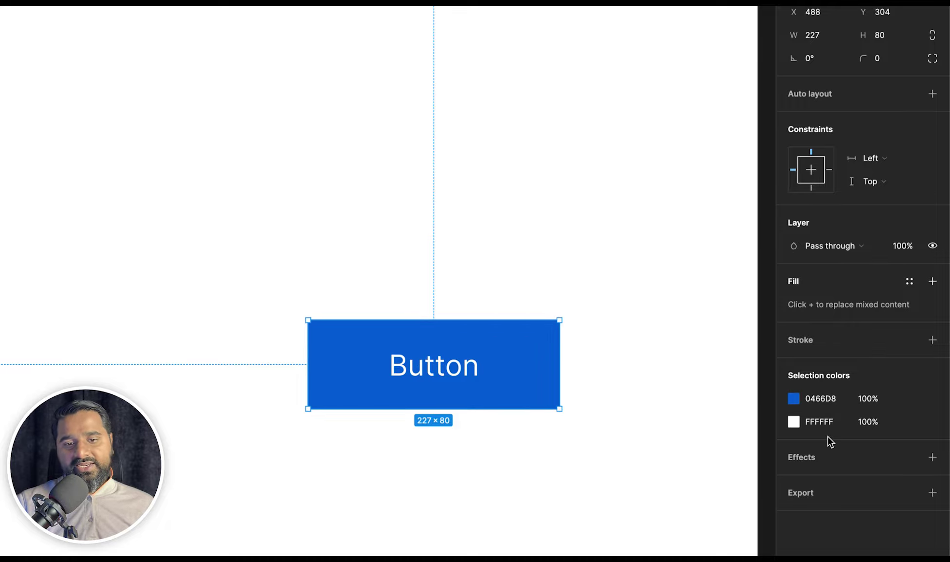
{"action": "key", "text": "alt"}
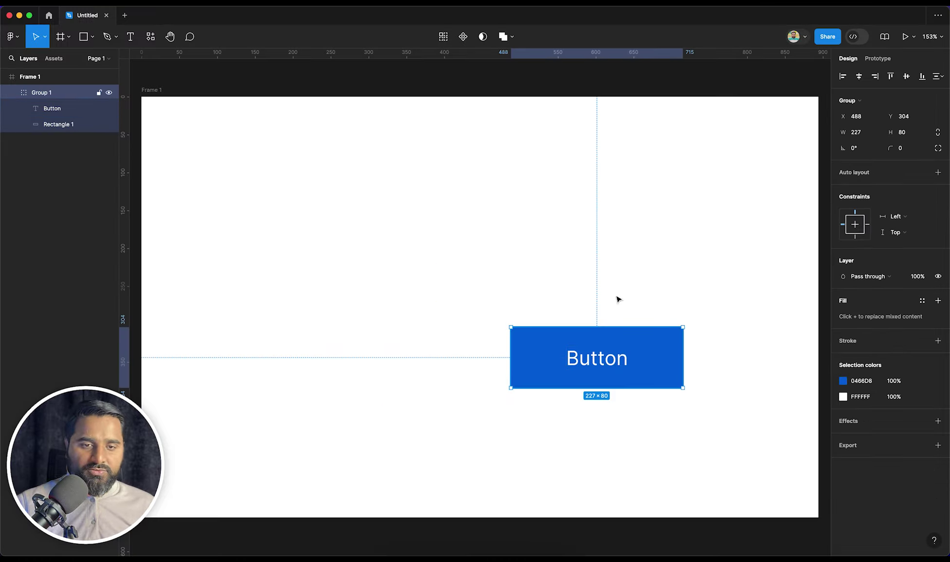
{"action": "key", "text": "super+z"}
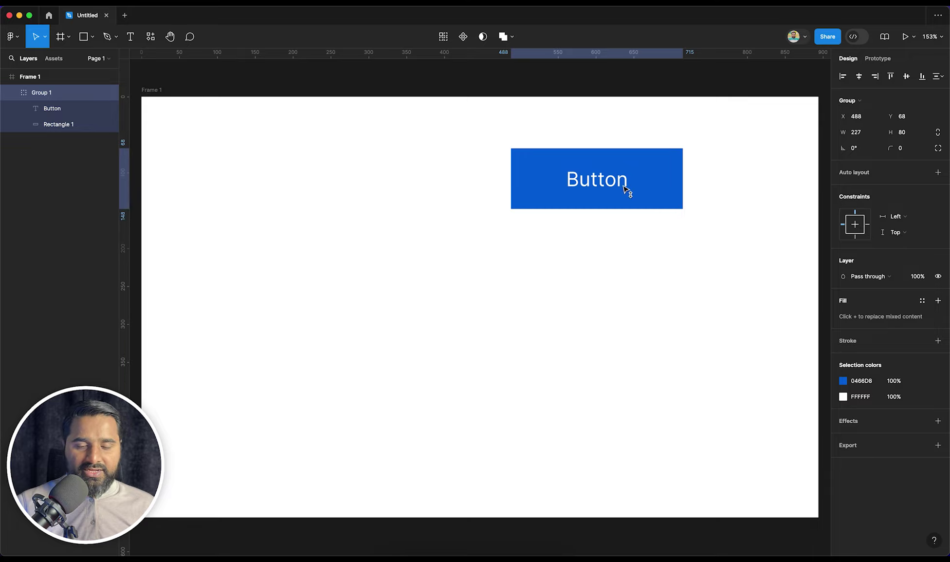
- Add a new text layer reading "Button" below the blue button, at about X 553, Y 362
{"action": "key", "text": "t"}
{"action": "left_click", "coordinate": [560, 371]}
{"action": "type", "text": "B"}
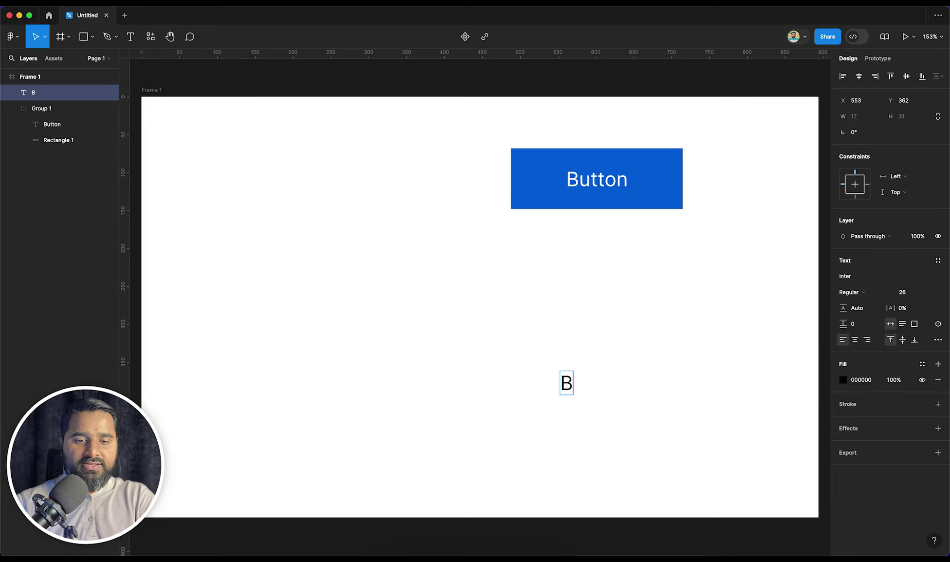
{"action": "type", "text": "utton"}
{"action": "key", "text": "Escape"}
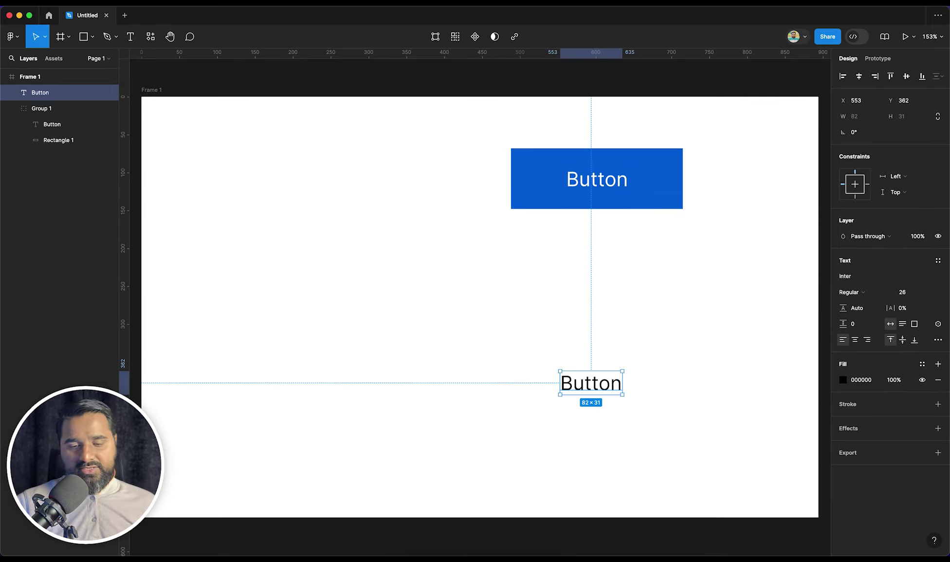
- Draw a rectangle about 220 × 63 overlapping the new Button text and send it behind the text
{"action": "key", "text": "r"}
{"action": "left_click_drag", "start_coordinate": [460, 342], "coordinate": [626, 389]}
{"action": "right_click", "coordinate": [506, 371]}
{"action": "mouse_move", "coordinate": [557, 305]}
{"action": "left_click", "coordinate": [533, 324]}
- Try applying auto layout to the grey rectangle and its offset Button text, and undo it
{"action": "left_click_drag", "start_coordinate": [457, 318], "coordinate": [635, 429]}
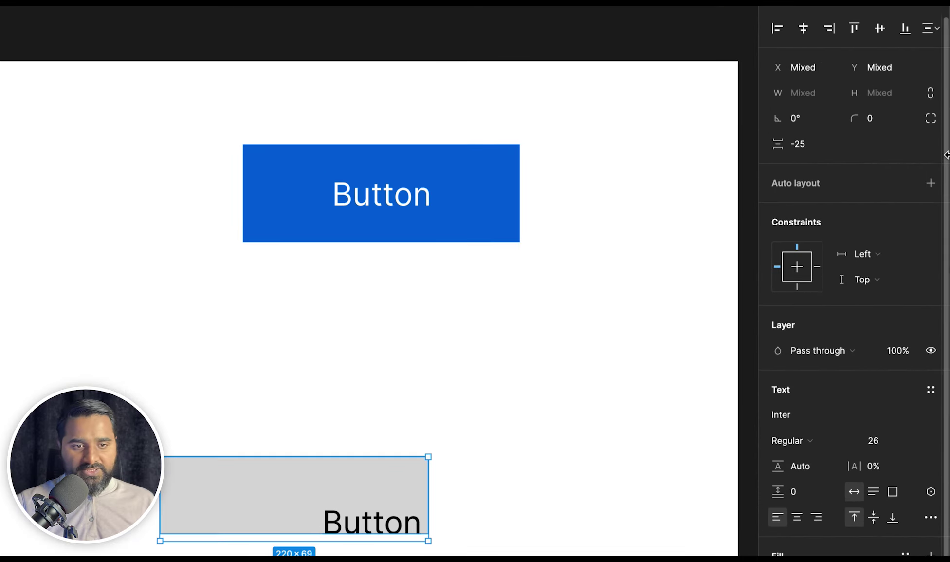
{"action": "left_click_drag", "start_coordinate": [379, 479], "coordinate": [418, 404]}
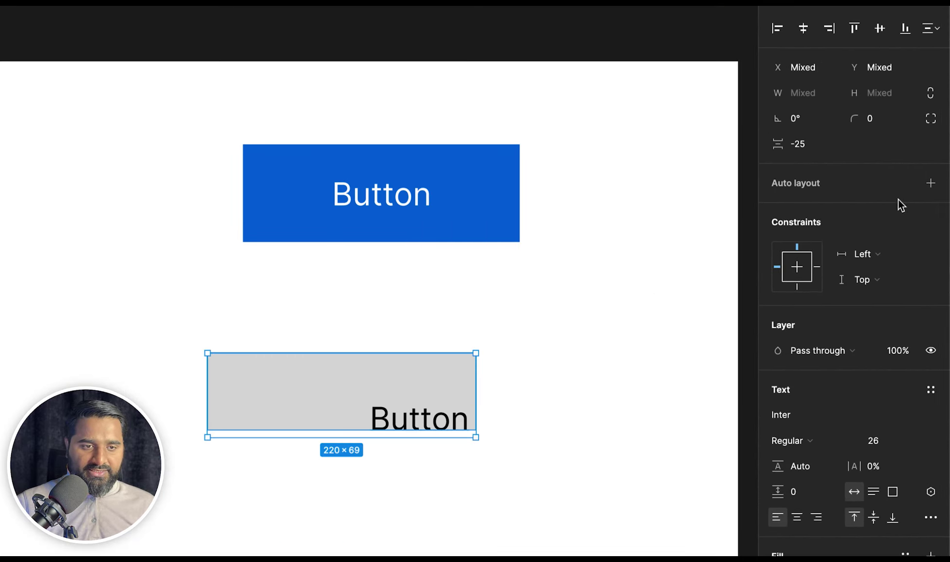
{"action": "left_click", "coordinate": [932, 189]}
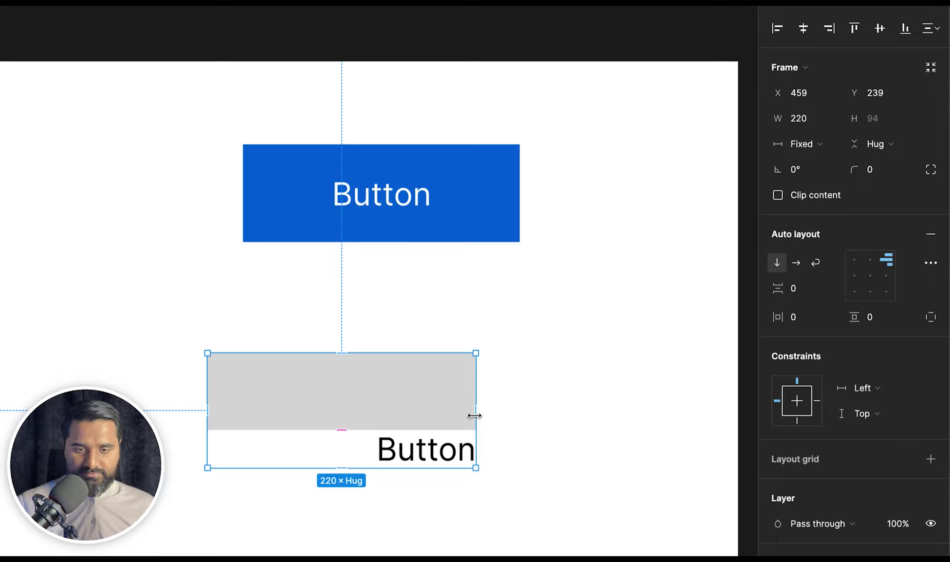
{"action": "key", "text": "ctrl+shift+g"}
- Move the grey rectangle and its text up beneath the blue button and centre the text horizontally on the rectangle
{"action": "left_click_drag", "start_coordinate": [383, 478], "coordinate": [465, 371]}
{"action": "left_click", "coordinate": [577, 385]}
{"action": "left_click_drag", "start_coordinate": [462, 418], "coordinate": [387, 393]}
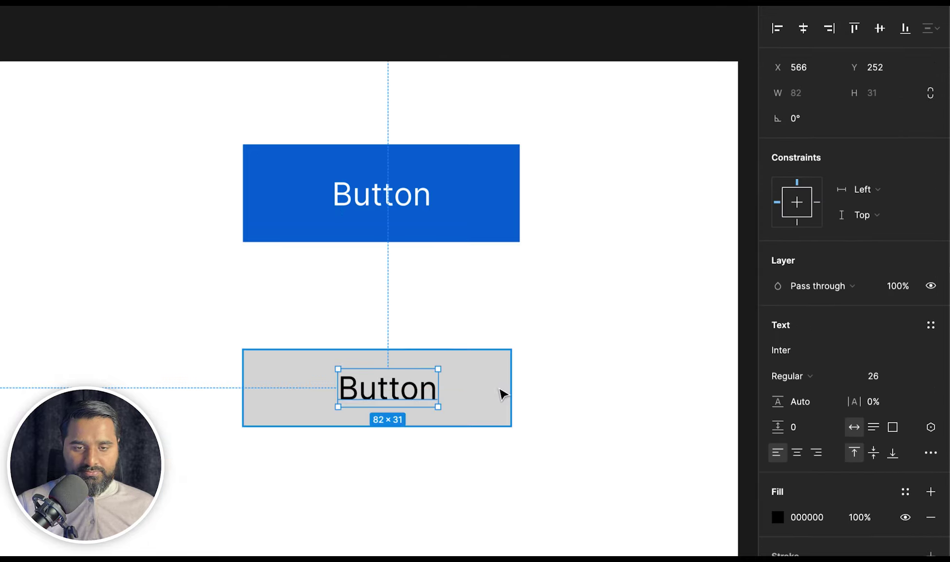
{"action": "left_click", "coordinate": [502, 392], "text": "shift"}
{"action": "left_click", "coordinate": [803, 28]}
- Place the text in the grey rectangle's lower-right corner and apply auto layout to both
{"action": "key", "text": "shift+a"}
{"action": "key", "text": "ctrl+z"}
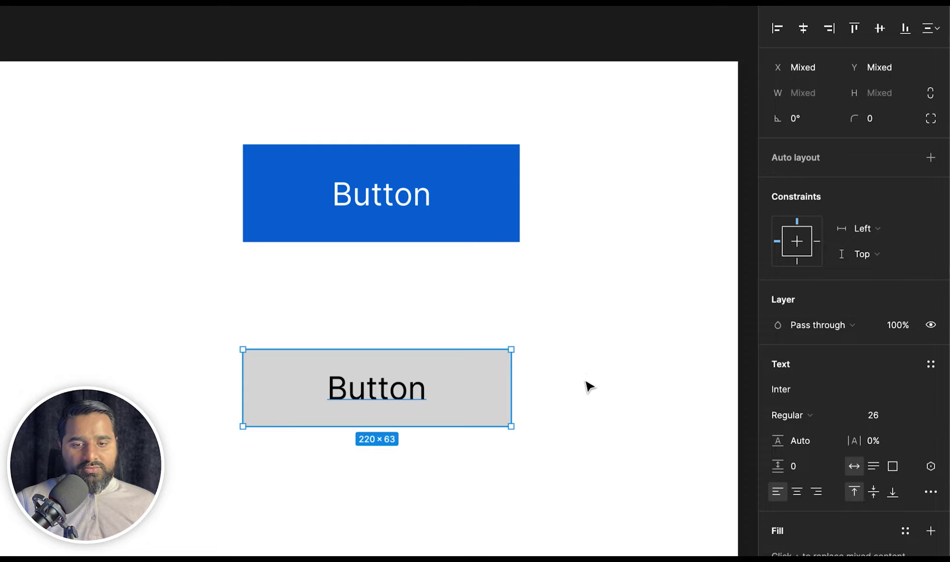
{"action": "left_click_drag", "start_coordinate": [403, 401], "coordinate": [480, 416]}
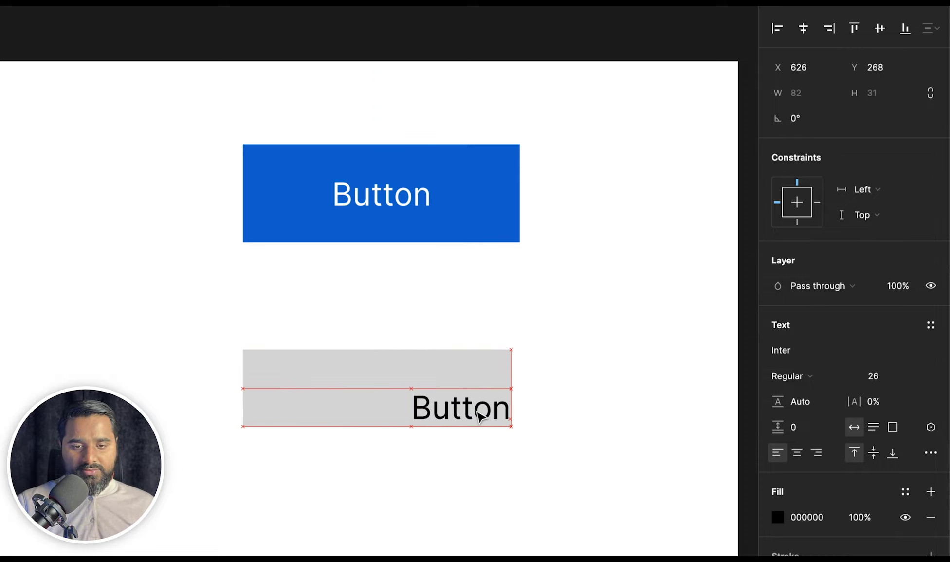
{"action": "left_click", "coordinate": [388, 395], "text": "shift"}
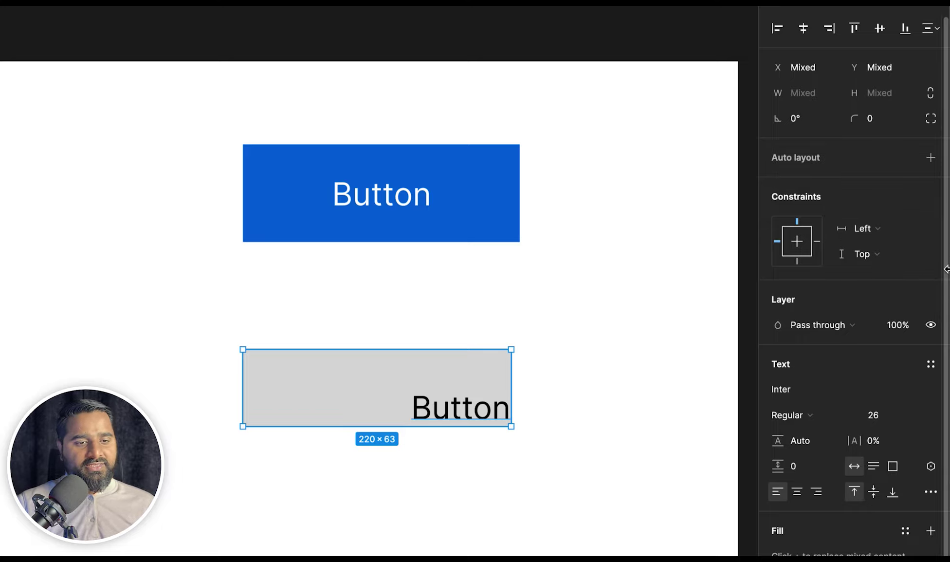
{"action": "left_click", "coordinate": [931, 158]}
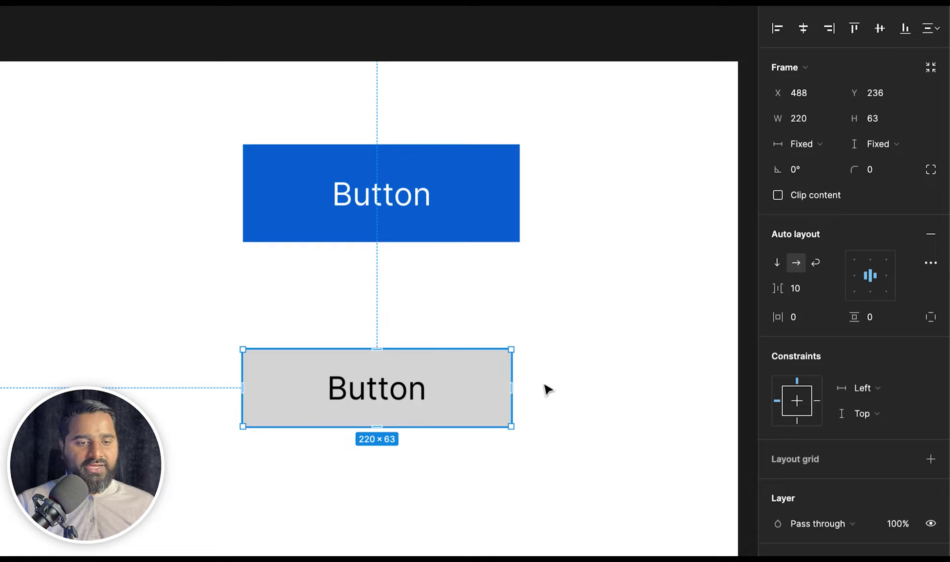
- Try several auto layout alignments on the grey button, including top centre and bottom right, and return it to centre
{"action": "left_click", "coordinate": [876, 258]}
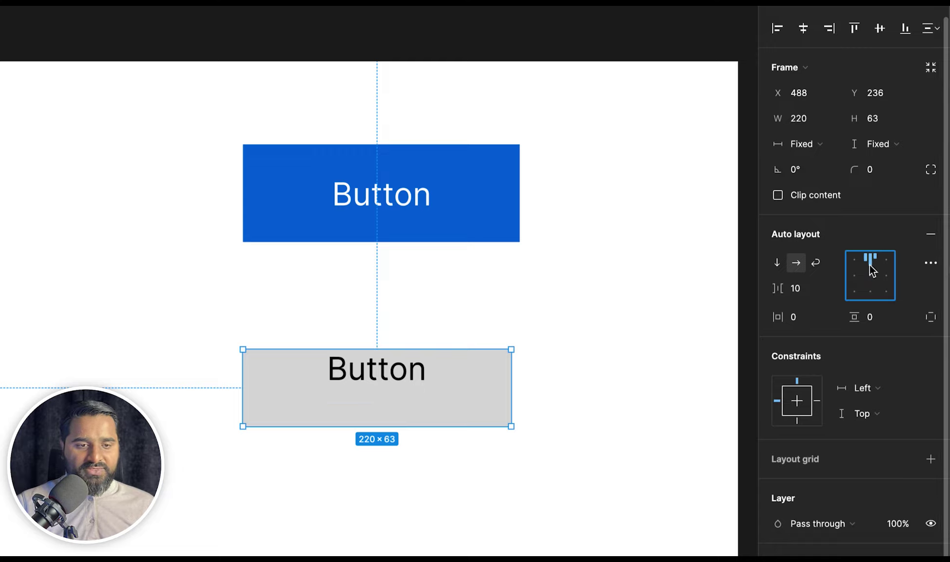
{"action": "left_click", "coordinate": [861, 289]}
{"action": "left_click", "coordinate": [857, 287]}
{"action": "left_click", "coordinate": [858, 276]}
{"action": "left_click", "coordinate": [889, 272]}
{"action": "left_click", "coordinate": [890, 265]}
{"action": "left_click", "coordinate": [885, 285]}
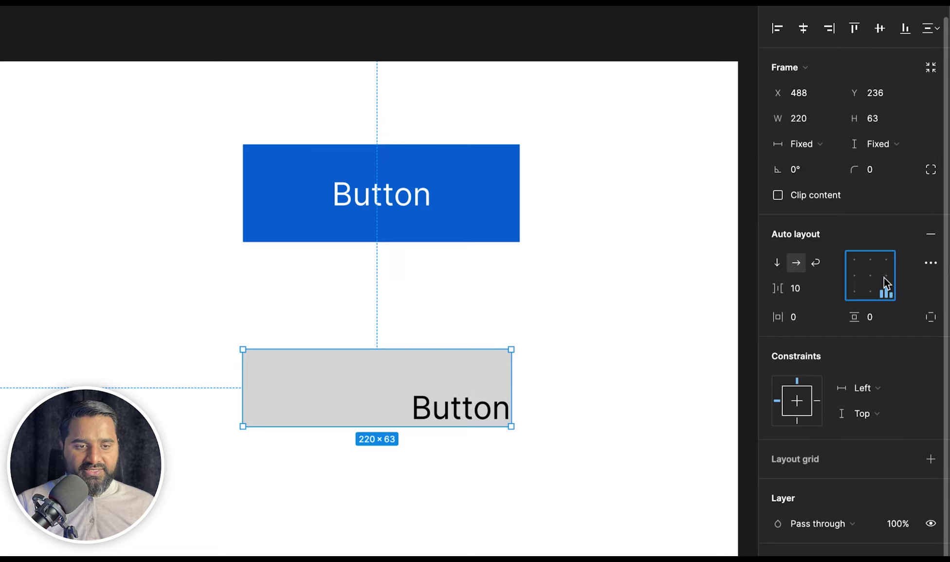
{"action": "left_click", "coordinate": [875, 273]}
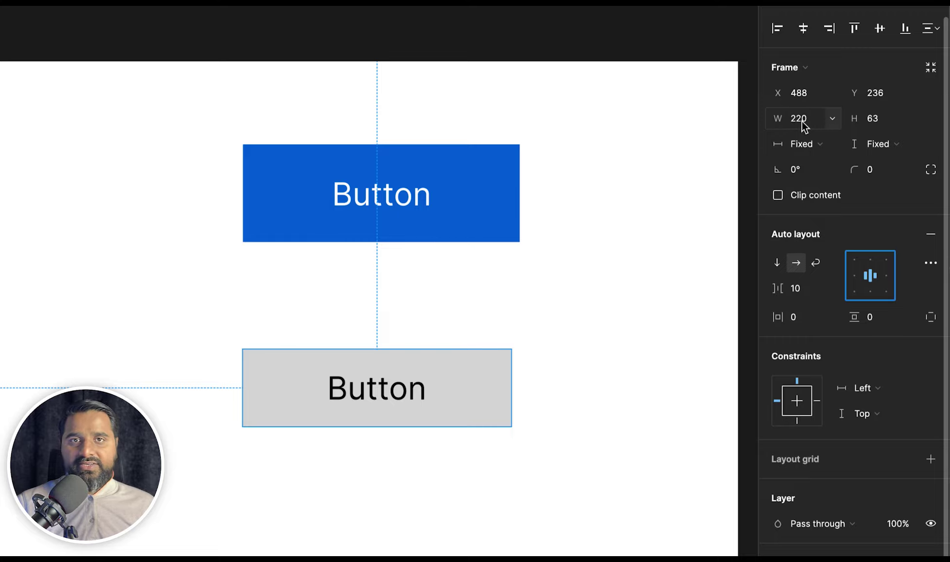
- Set the grey button frame's height to 65
{"action": "left_click", "coordinate": [876, 120]}
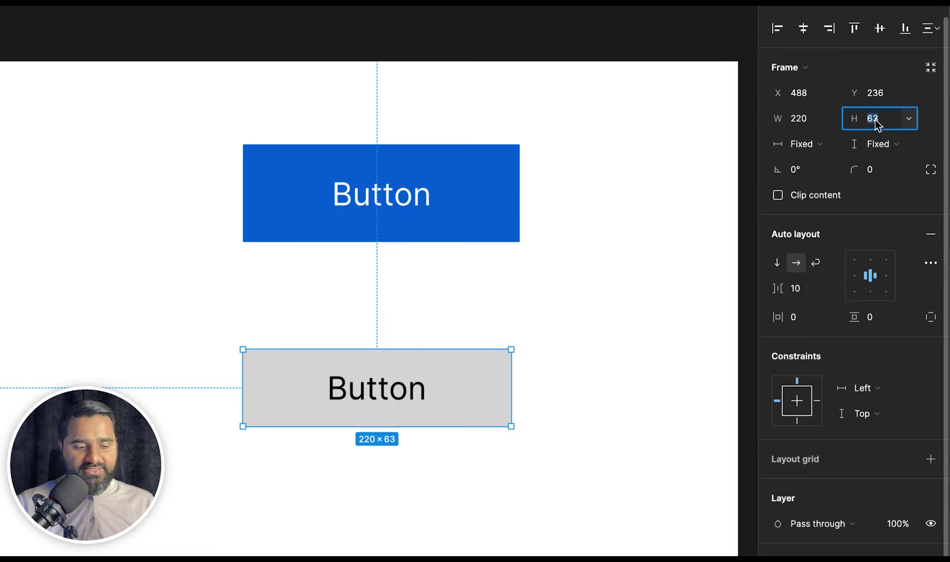
{"action": "type", "text": "65"}
{"action": "key", "text": "Return"}
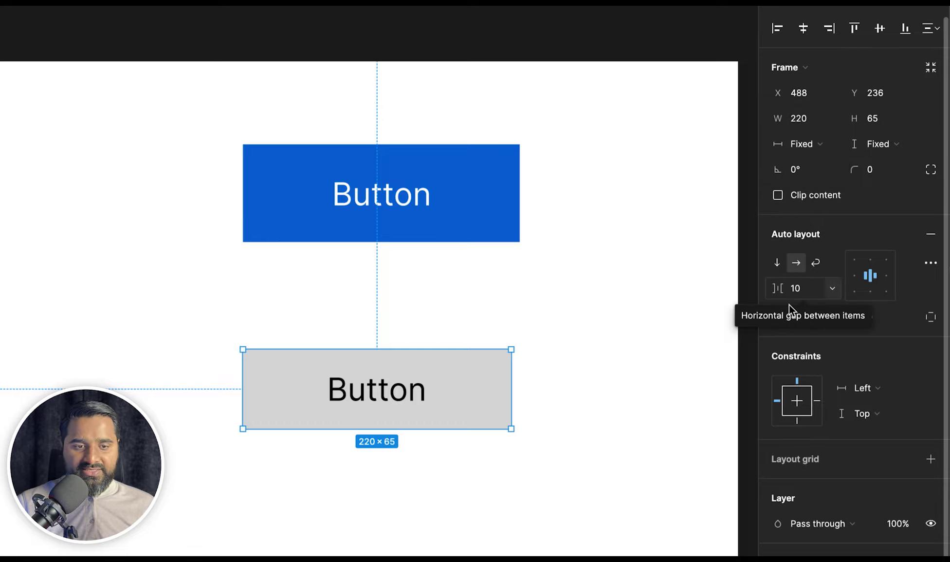
- Set both the horizontal and vertical resizing of the grey button frame to hug contents
{"action": "left_click", "coordinate": [823, 146]}
{"action": "left_click", "coordinate": [822, 161]}
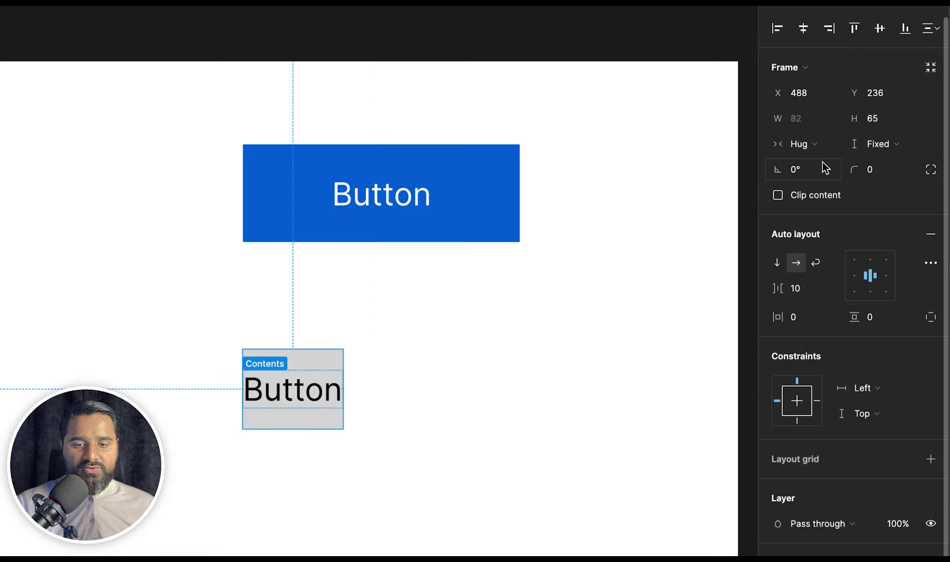
{"action": "left_click", "coordinate": [886, 151]}
{"action": "left_click", "coordinate": [887, 161]}
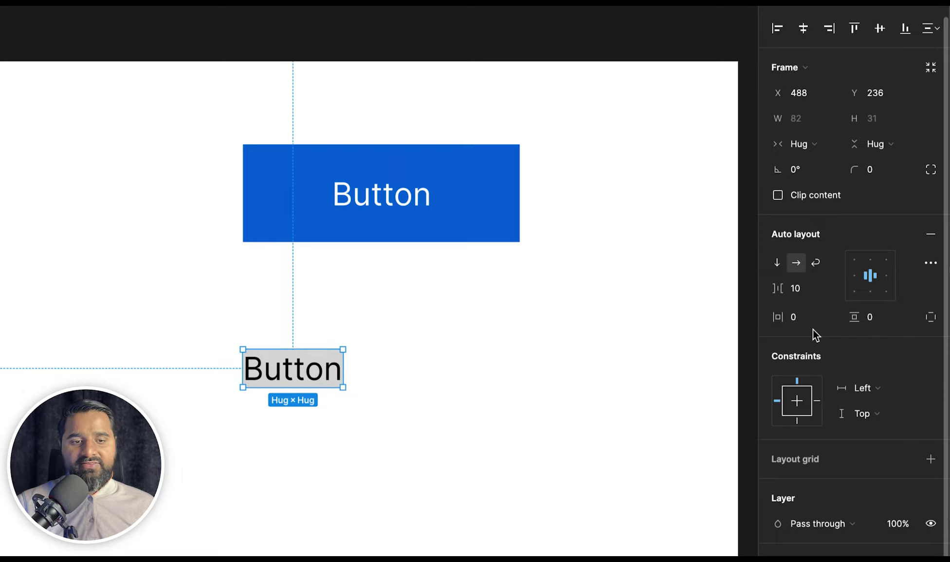
- Set the grey button's horizontal padding to 30 and its vertical padding to 50
{"action": "left_click", "coordinate": [803, 322]}
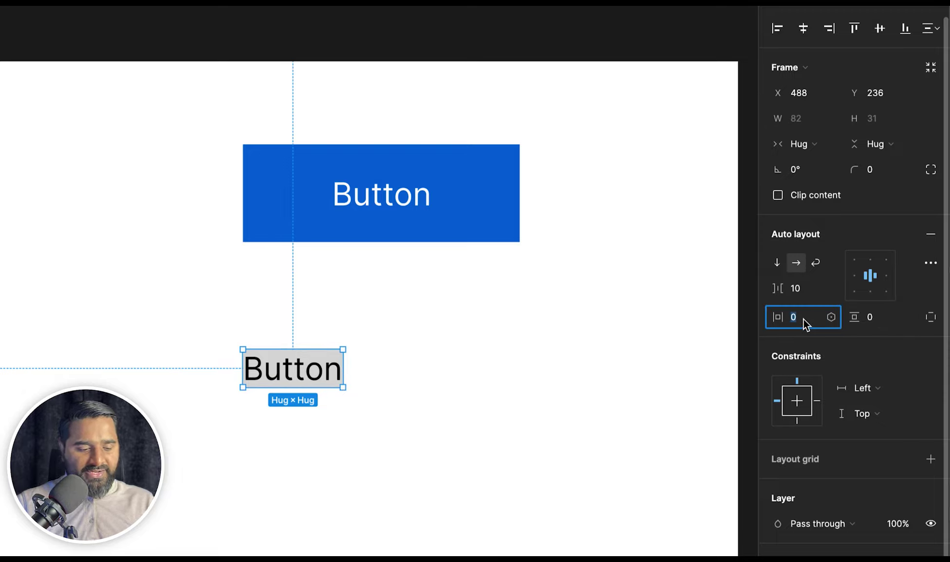
{"action": "type", "text": "30"}
{"action": "key", "text": "Return"}
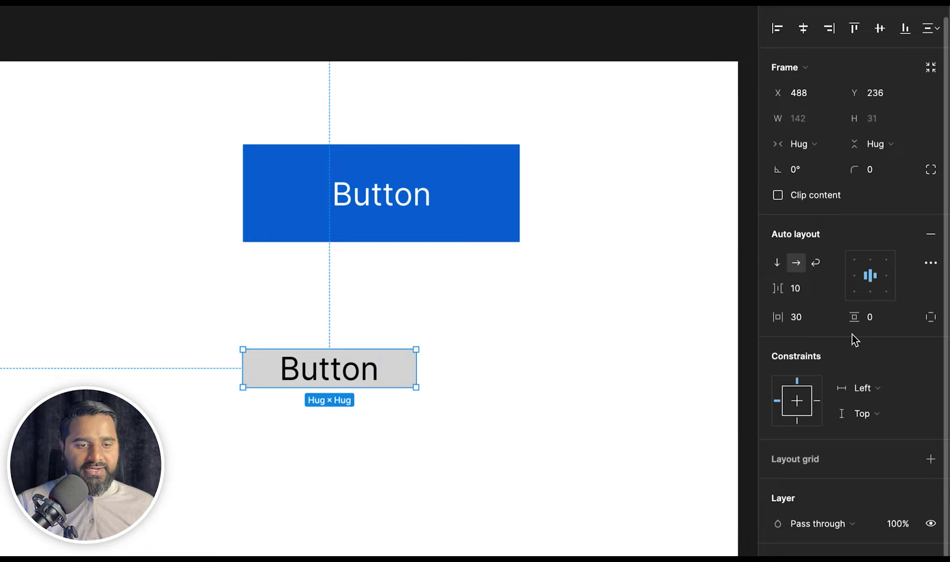
{"action": "left_click", "coordinate": [871, 317]}
{"action": "type", "text": "50"}
{"action": "key", "text": "Return"}
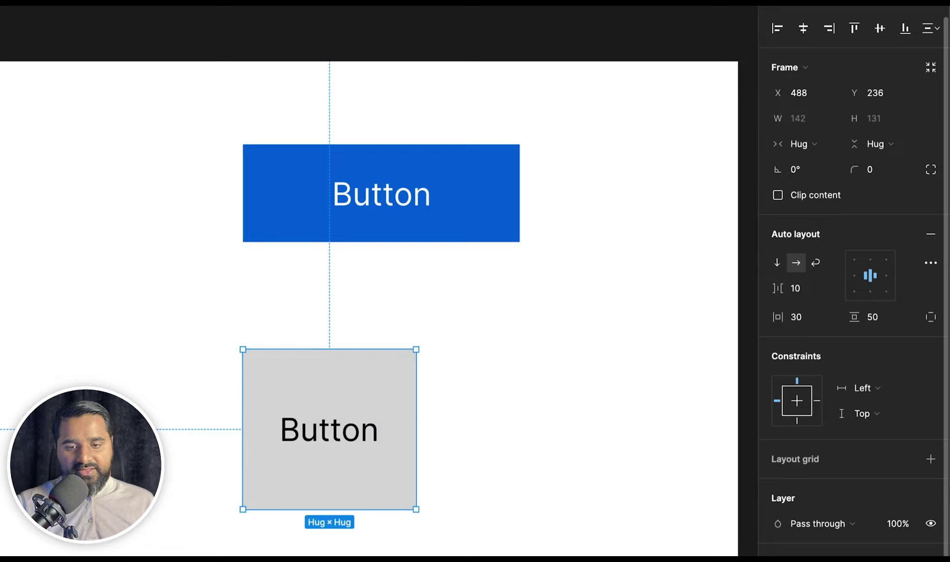
- Reduce the grey button's vertical padding to 15
{"action": "left_click", "coordinate": [886, 322]}
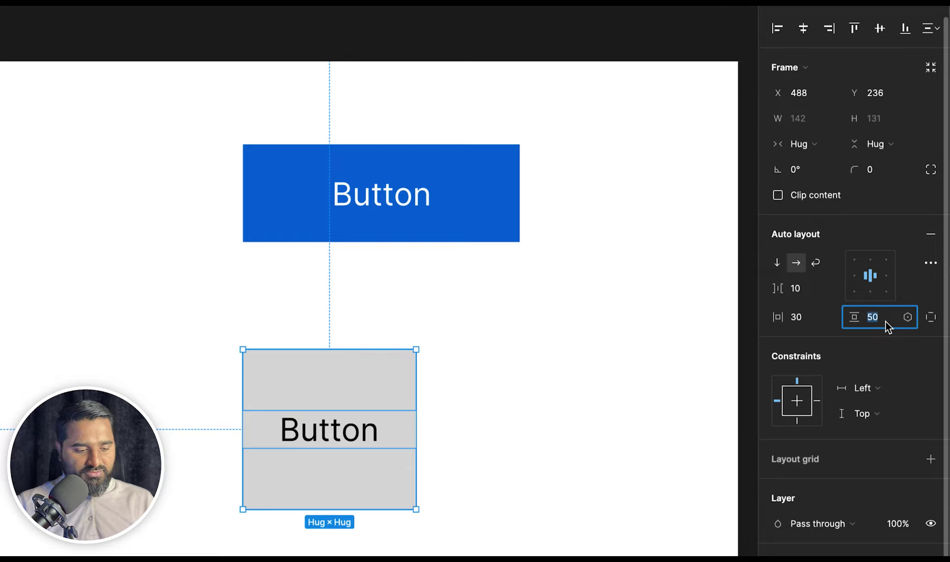
{"action": "type", "text": "15"}
{"action": "key", "text": "Return"}
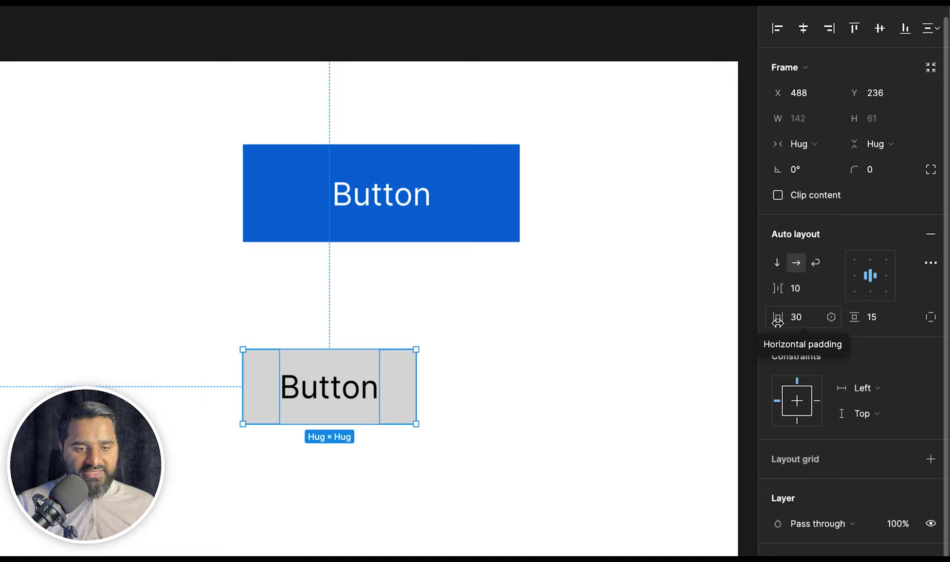
- Adjust the grey button's padding to 83 horizontal and 17 vertical, and move the frame to about X 467, Y 226
{"action": "left_click_drag", "start_coordinate": [777, 320], "coordinate": [865, 328]}
{"action": "left_click_drag", "start_coordinate": [424, 388], "coordinate": [399, 376]}
{"action": "mouse_move", "coordinate": [860, 321]}
{"action": "left_mouse_down"}
{"action": "mouse_move", "coordinate": [902, 322]}
{"action": "mouse_move", "coordinate": [863, 325]}
{"action": "left_mouse_up"}
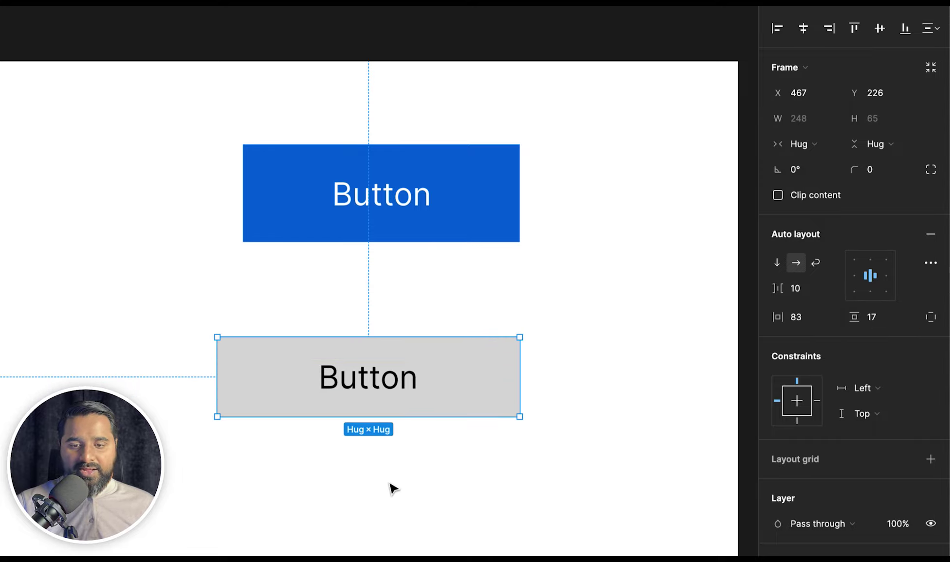
- Draw a square of about 31 × 31 just below the grey button
{"action": "left_click", "coordinate": [390, 489]}
{"action": "scroll", "coordinate": [438, 467], "scroll_direction": "down", "scroll_amount": 2}
{"action": "left_click", "coordinate": [380, 346]}
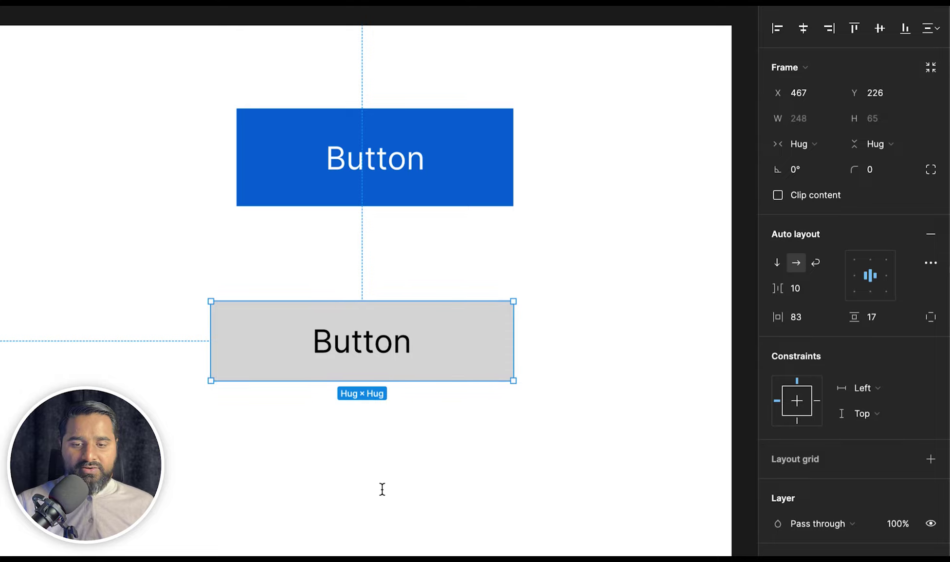
{"action": "left_click", "coordinate": [368, 467]}
{"action": "key", "text": "Escape"}
{"action": "left_click_drag", "start_coordinate": [333, 426], "coordinate": [356, 456]}
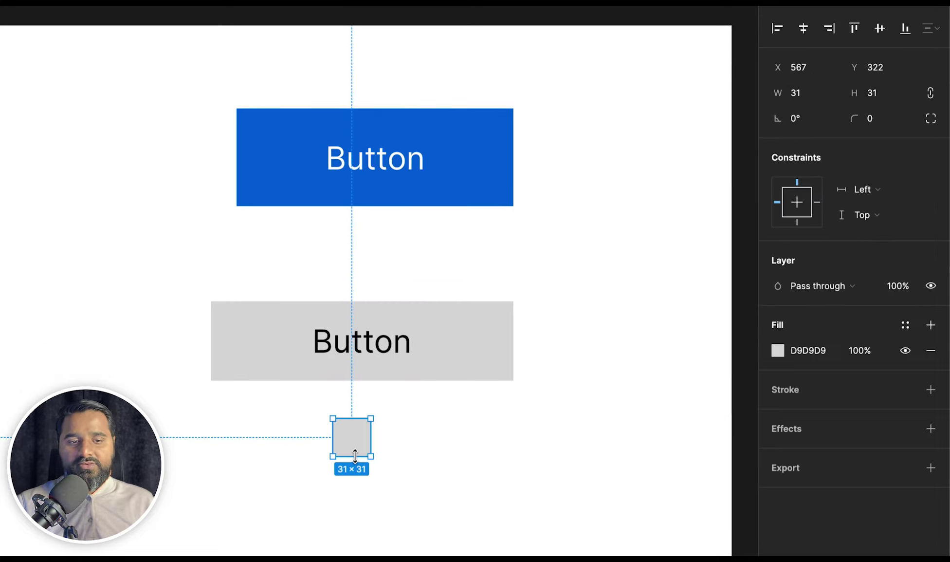
- Change the small square's fill to red CE3434
{"action": "left_click", "coordinate": [778, 351]}
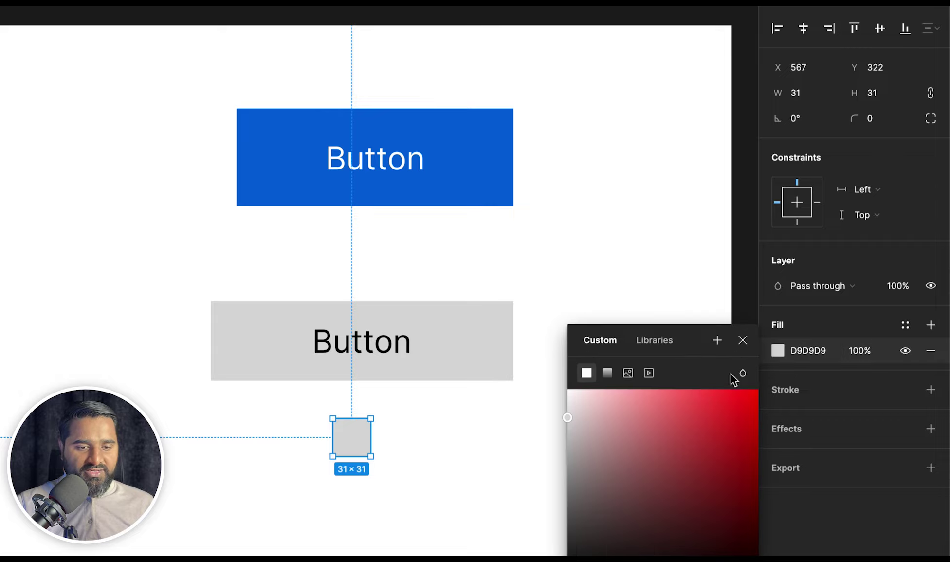
{"action": "left_click", "coordinate": [711, 422]}
{"action": "left_click", "coordinate": [742, 341]}
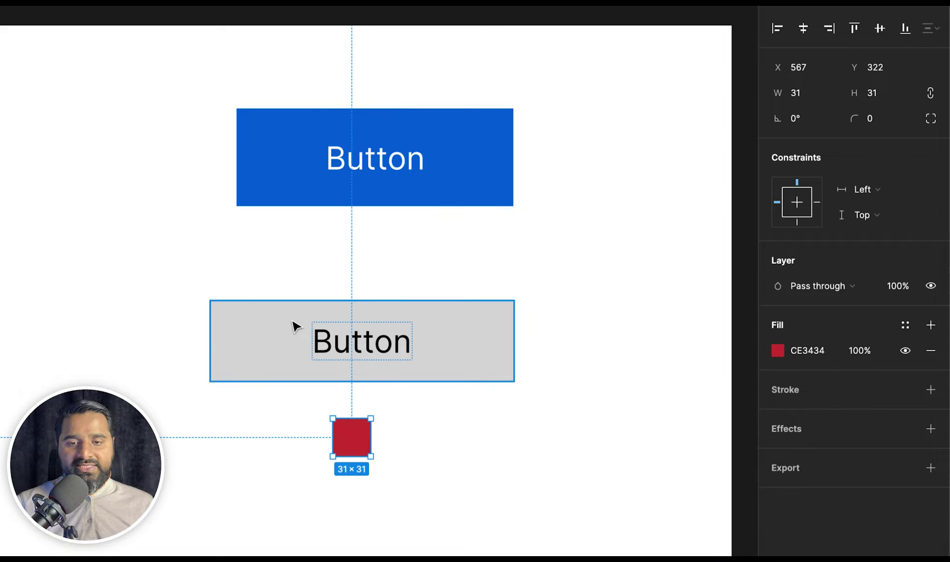
- Insert the red square into the grey button before its text and reduce the button's horizontal padding to 43
{"action": "left_click", "coordinate": [359, 363]}
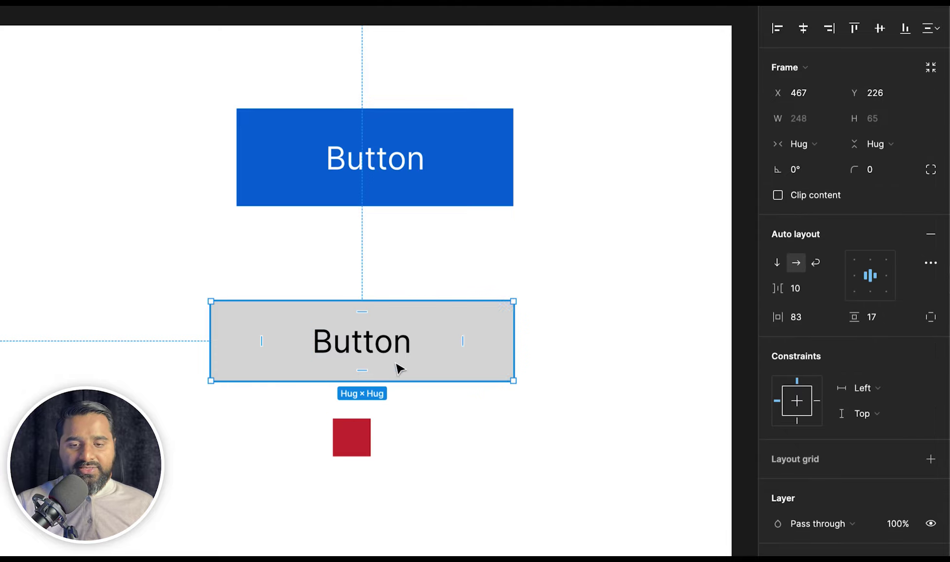
{"action": "left_click", "coordinate": [350, 447]}
{"action": "mouse_move", "coordinate": [349, 450]}
{"action": "left_mouse_down"}
{"action": "mouse_move", "coordinate": [386, 382]}
{"action": "mouse_move", "coordinate": [435, 381]}
{"action": "mouse_move", "coordinate": [452, 360]}
{"action": "mouse_move", "coordinate": [452, 352]}
{"action": "mouse_move", "coordinate": [439, 357]}
{"action": "mouse_move", "coordinate": [442, 341]}
{"action": "mouse_move", "coordinate": [257, 349]}
{"action": "left_mouse_up"}
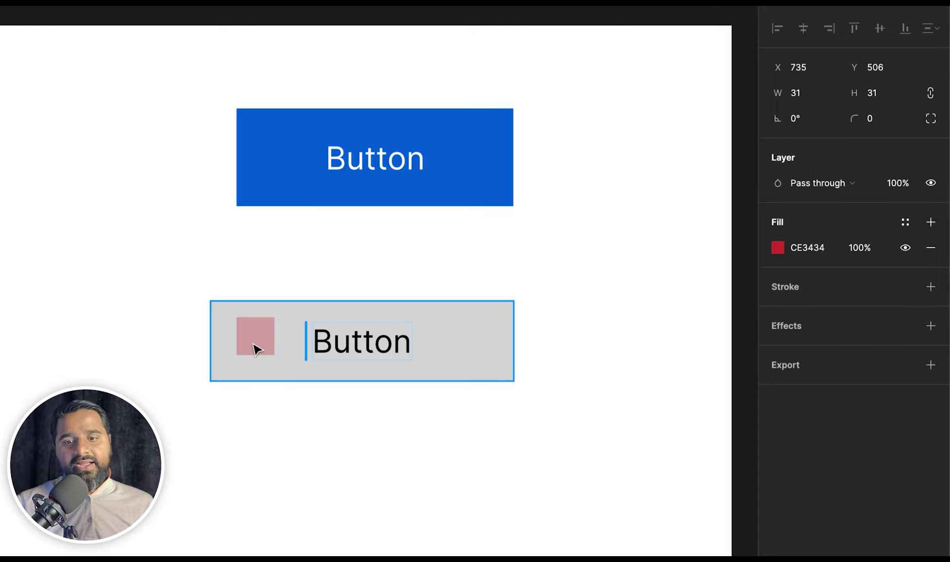
{"action": "mouse_move", "coordinate": [317, 352]}
{"action": "left_mouse_down"}
{"action": "mouse_move", "coordinate": [433, 354]}
{"action": "mouse_move", "coordinate": [301, 351]}
{"action": "left_mouse_up"}
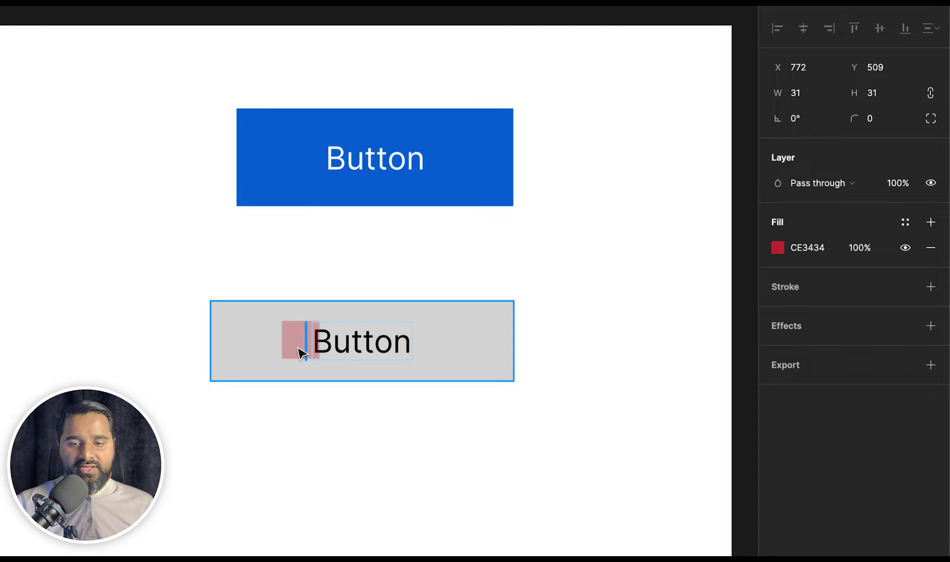
{"action": "left_click_drag", "start_coordinate": [298, 346], "coordinate": [299, 346]}
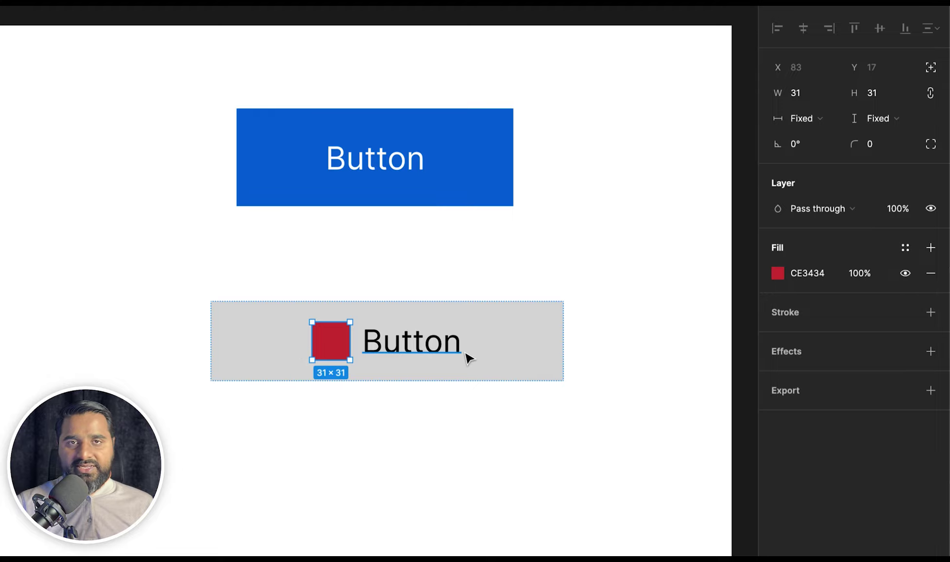
{"action": "left_click", "coordinate": [501, 308]}
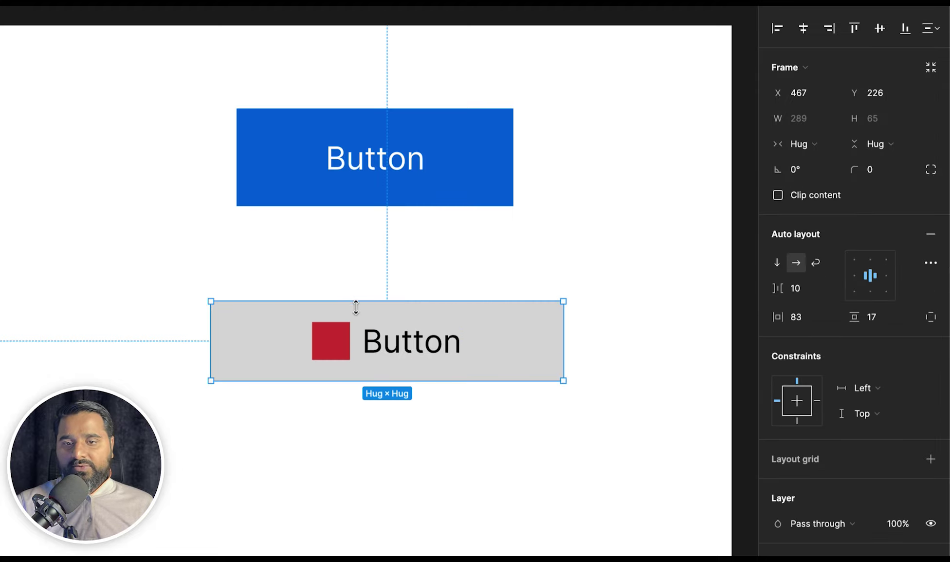
{"action": "left_click_drag", "start_coordinate": [787, 315], "coordinate": [721, 318]}
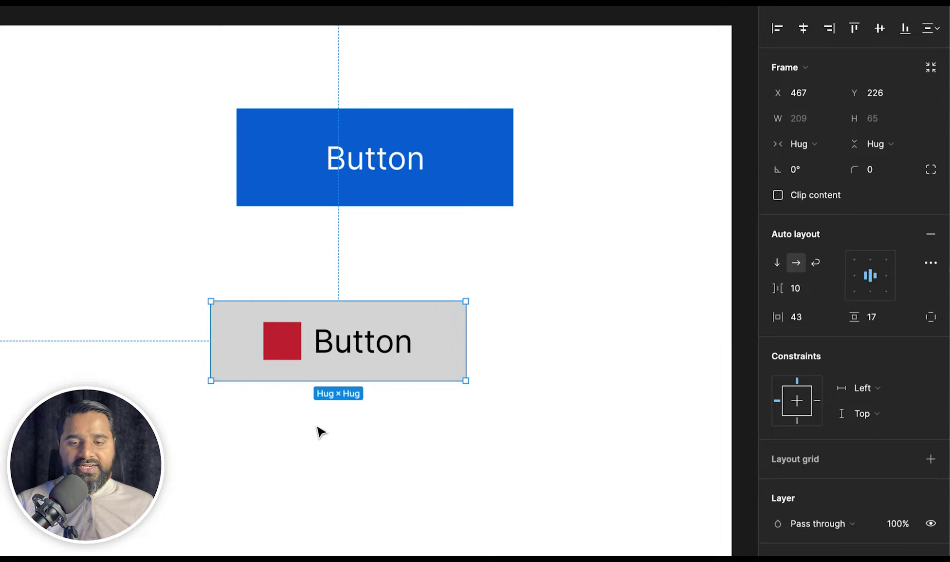
- Undo the padding change and the insertion of the red square into the grey button
{"action": "key", "text": "ctrl+z"}
{"action": "key", "text": "ctrl+z"}
{"action": "key", "text": "ctrl+z"}
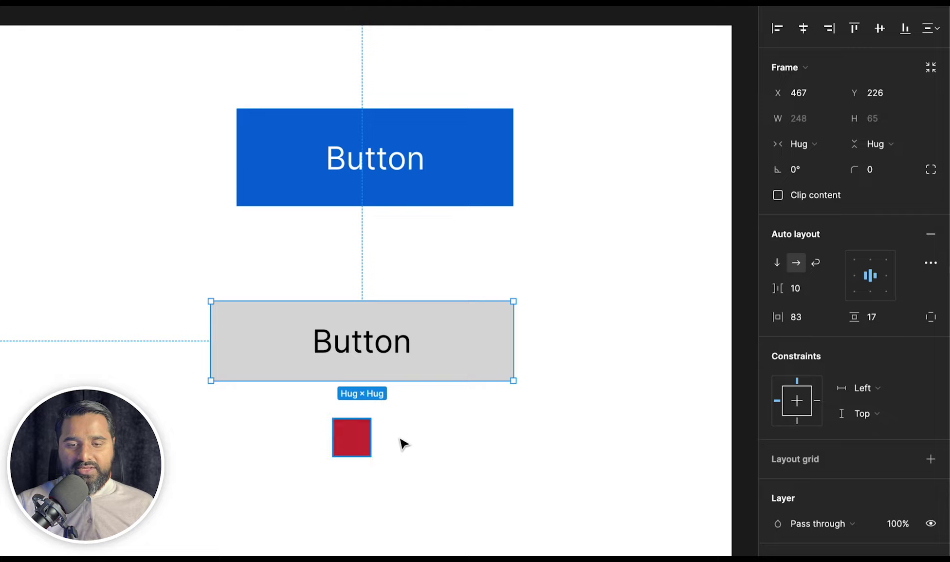
{"action": "key", "text": "ctrl+z"}
- Move the red square to about X 550, Y 325 and paste a copy of it into the grey button
{"action": "mouse_move", "coordinate": [352, 439]}
{"action": "left_mouse_down"}
{"action": "mouse_move", "coordinate": [361, 444]}
{"action": "mouse_move", "coordinate": [335, 440]}
{"action": "left_mouse_up"}
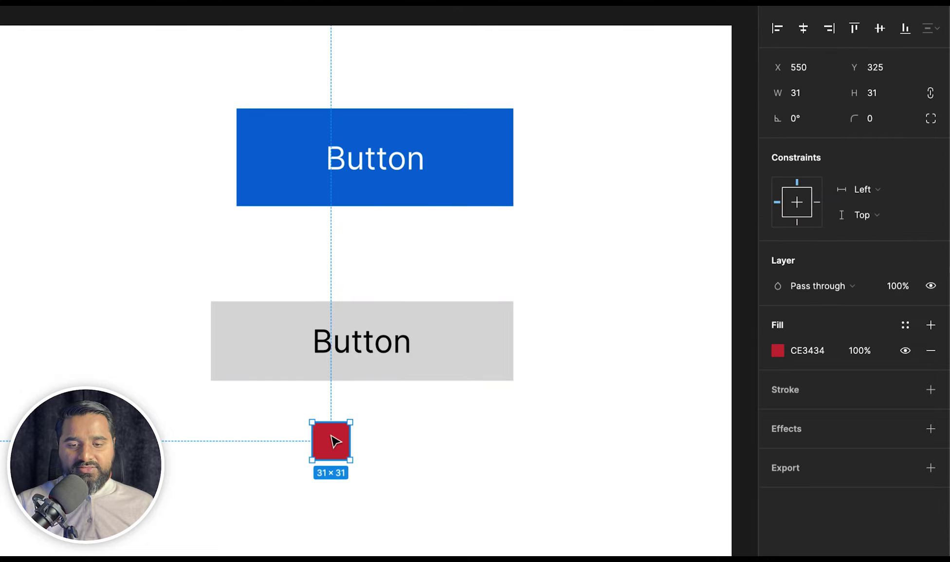
{"action": "left_click", "coordinate": [309, 356]}
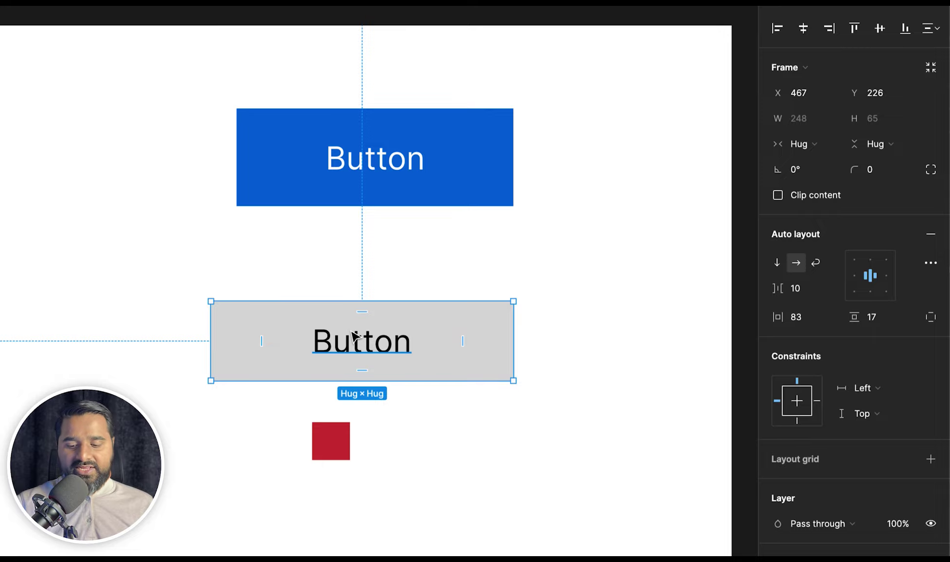
{"action": "key", "text": "ctrl+v"}
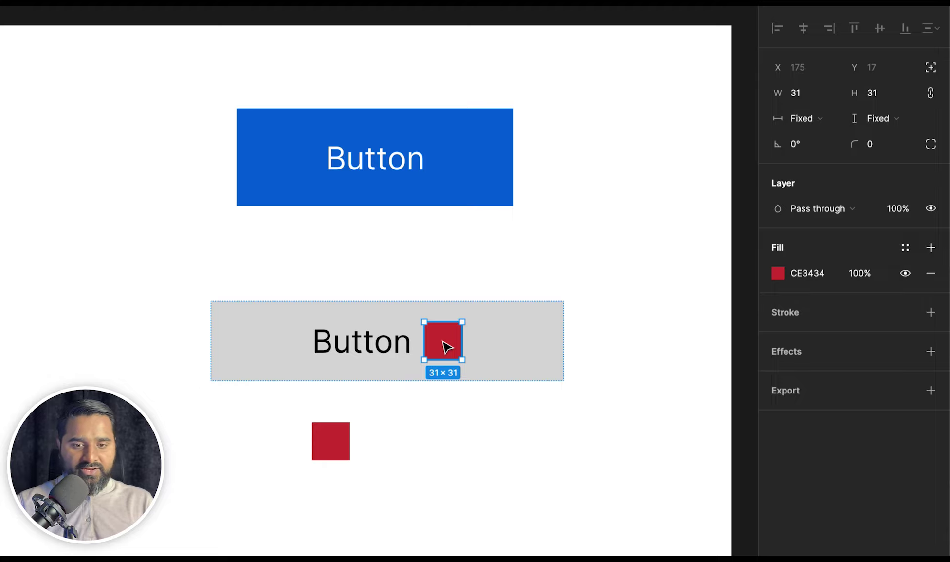
- Reorder the pasted red square within the grey button so it sits before the text
{"action": "key", "text": "Left"}
{"action": "key", "text": "Right"}
{"action": "key", "text": "Left"}
{"action": "key", "text": "Right"}
{"action": "key", "text": "Left"}
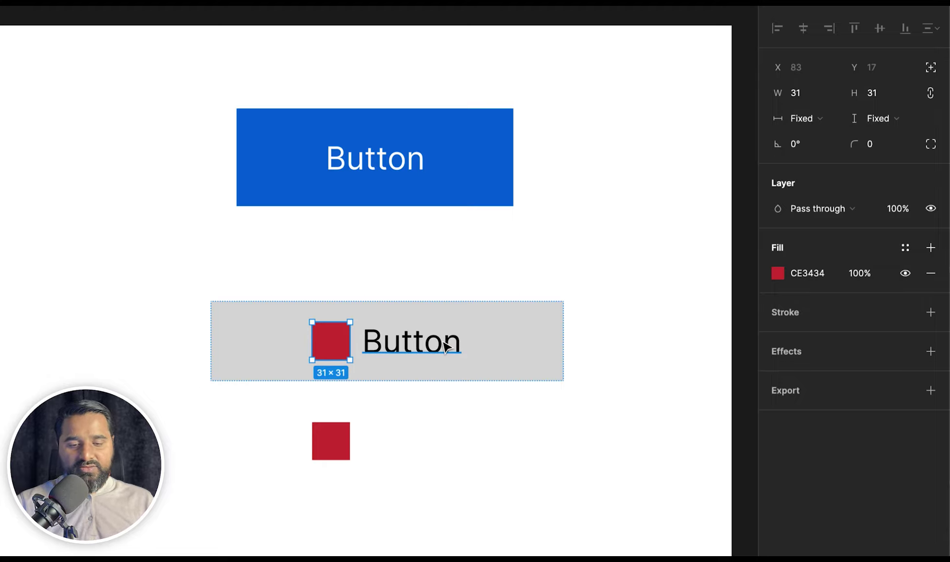
- Adjust the grey button's horizontal padding to 41 and the spacing between its items to 15
{"action": "left_click", "coordinate": [462, 426]}
{"action": "left_click", "coordinate": [471, 358]}
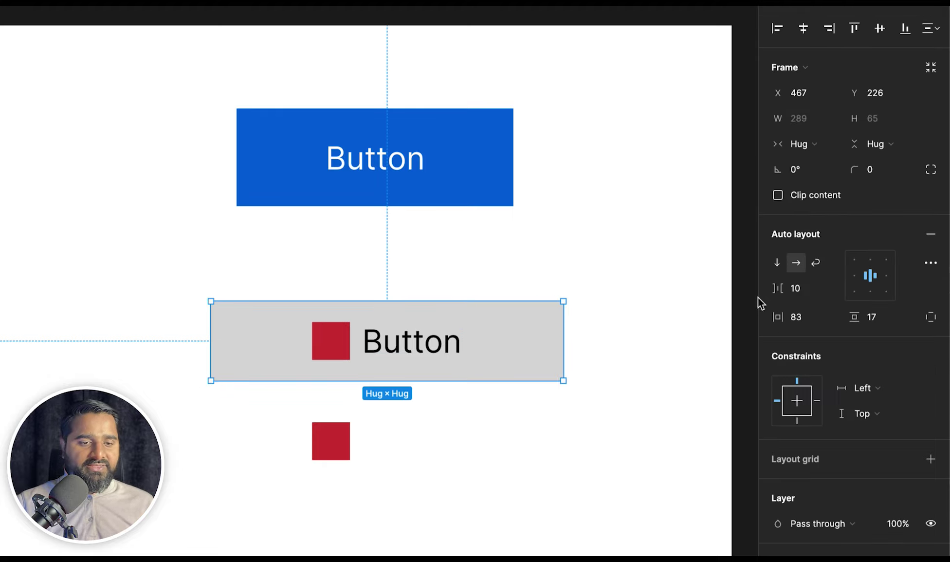
{"action": "left_click_drag", "start_coordinate": [774, 317], "coordinate": [733, 317]}
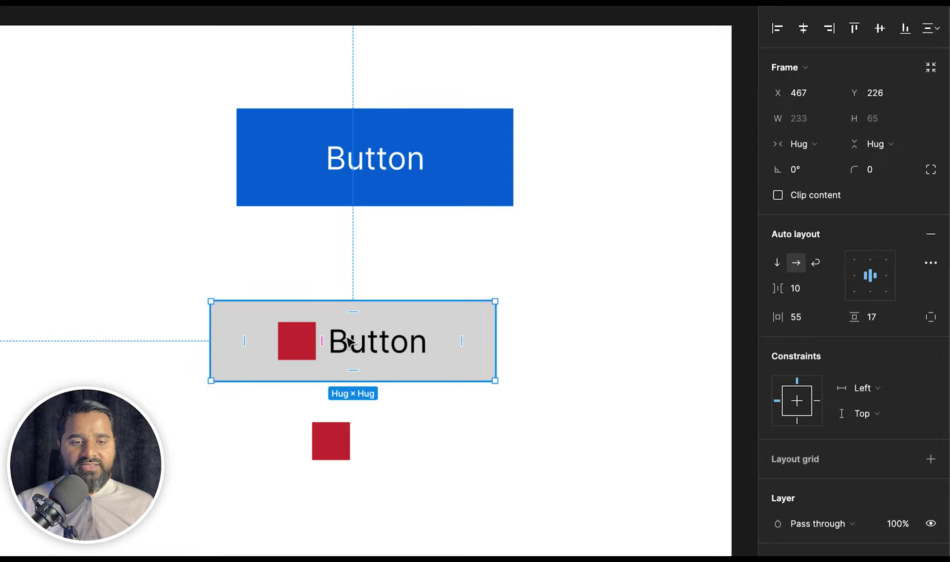
{"action": "left_click", "coordinate": [794, 288]}
{"action": "type", "text": "29"}
{"action": "key", "text": "Return"}
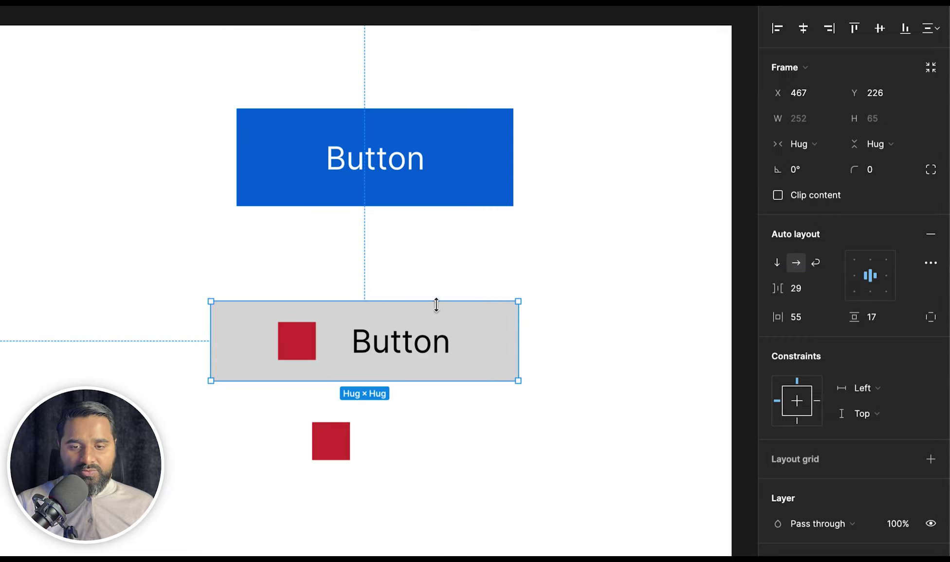
{"action": "left_click_drag", "start_coordinate": [778, 317], "coordinate": [697, 346]}
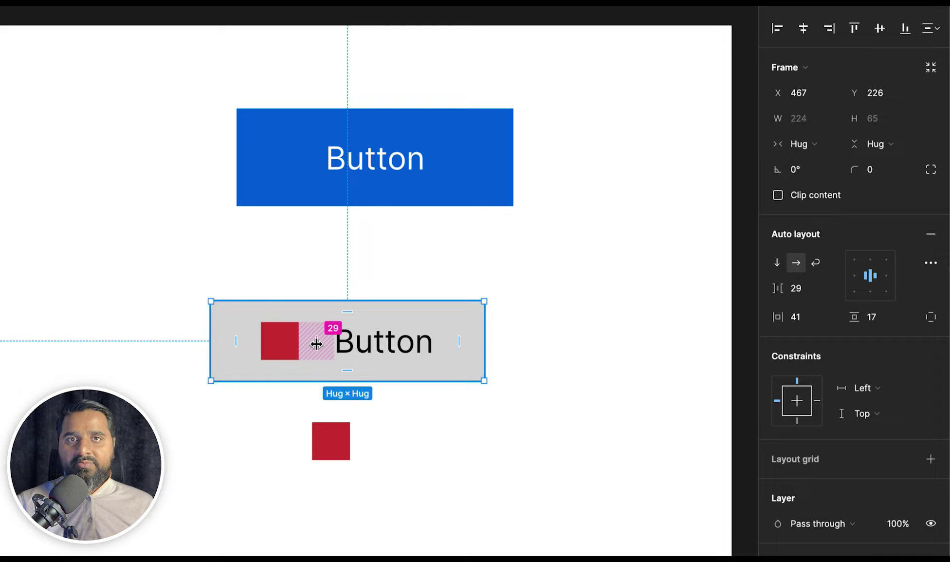
{"action": "left_click_drag", "start_coordinate": [779, 291], "coordinate": [755, 302]}
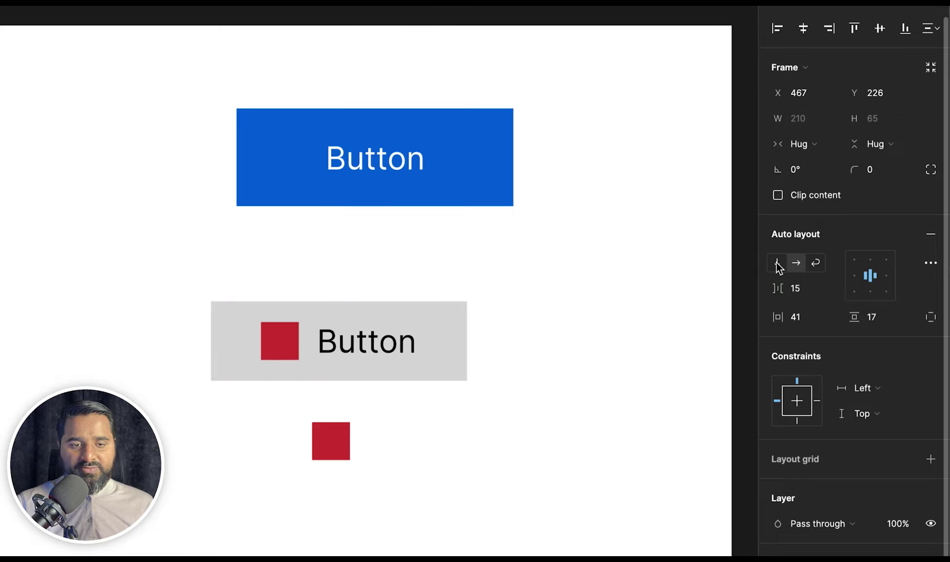
- Move the loose red square farther from the grey button, and try the button's vertical layout before returning it to horizontal
{"action": "left_click_drag", "start_coordinate": [330, 444], "coordinate": [542, 470]}
{"action": "left_click", "coordinate": [387, 374]}
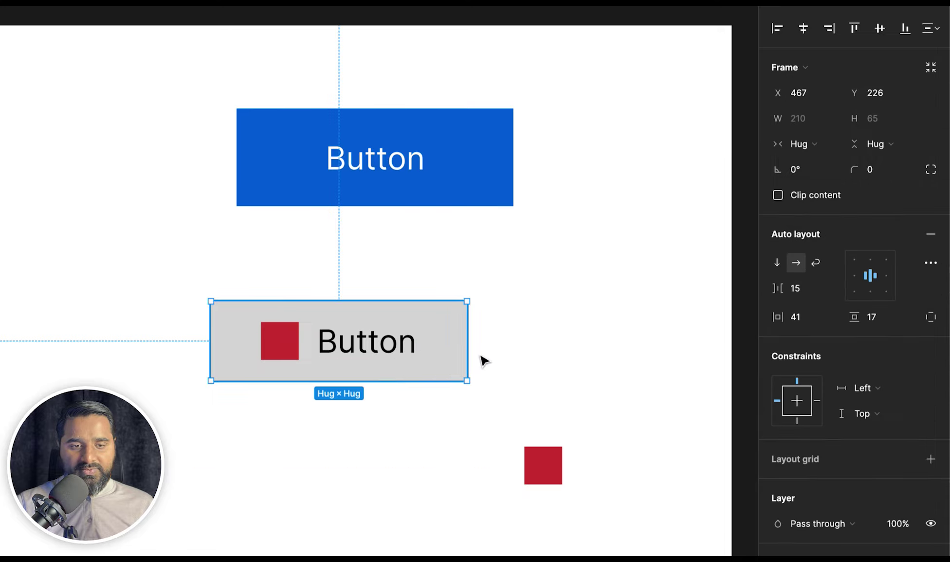
{"action": "left_click", "coordinate": [778, 263]}
{"action": "left_click", "coordinate": [794, 263]}
{"action": "left_click", "coordinate": [779, 263]}
{"action": "left_click", "coordinate": [794, 263]}
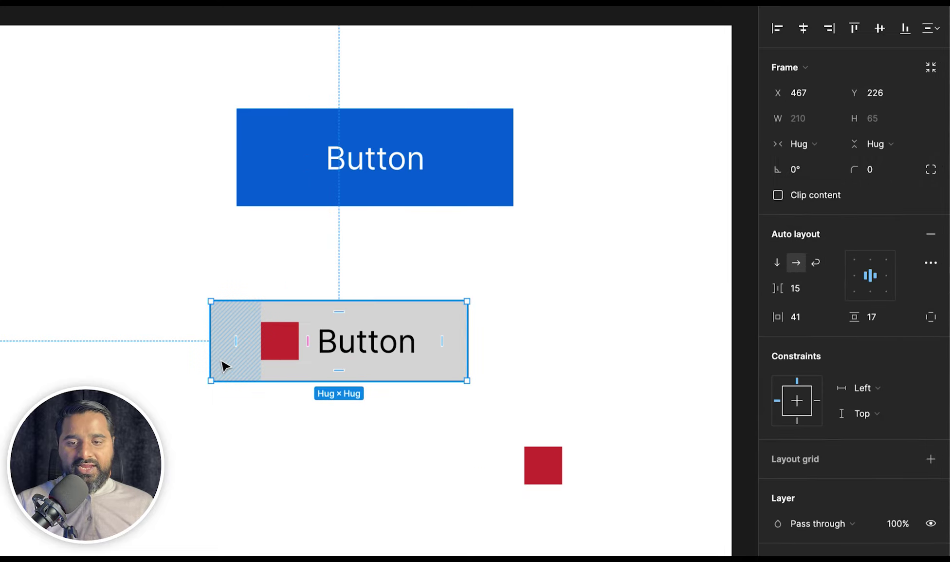
- Delete the red square inside the grey button and set the button's auto layout direction to vertical
{"action": "left_click", "coordinate": [282, 344]}
{"action": "key", "text": "Delete"}
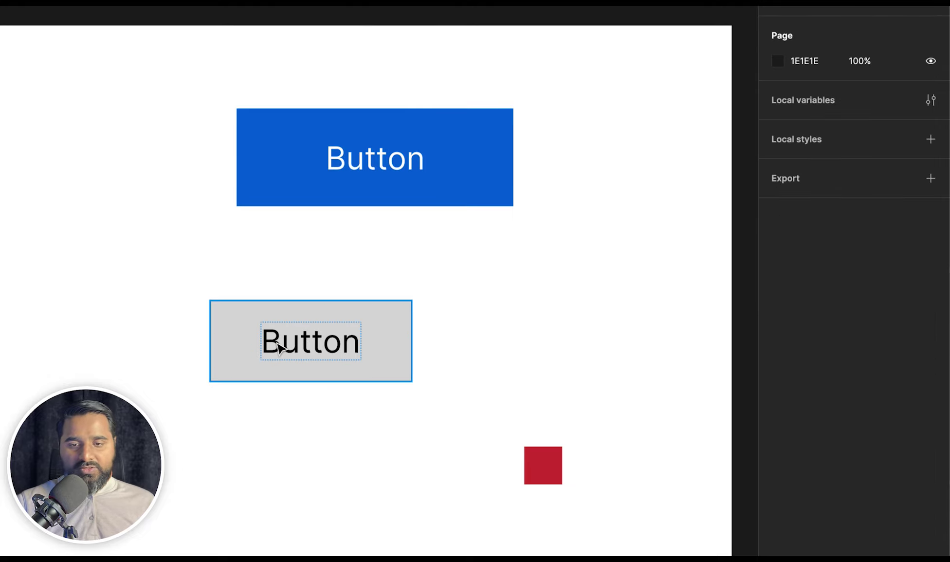
{"action": "left_click", "coordinate": [279, 348]}
{"action": "left_click", "coordinate": [784, 263]}
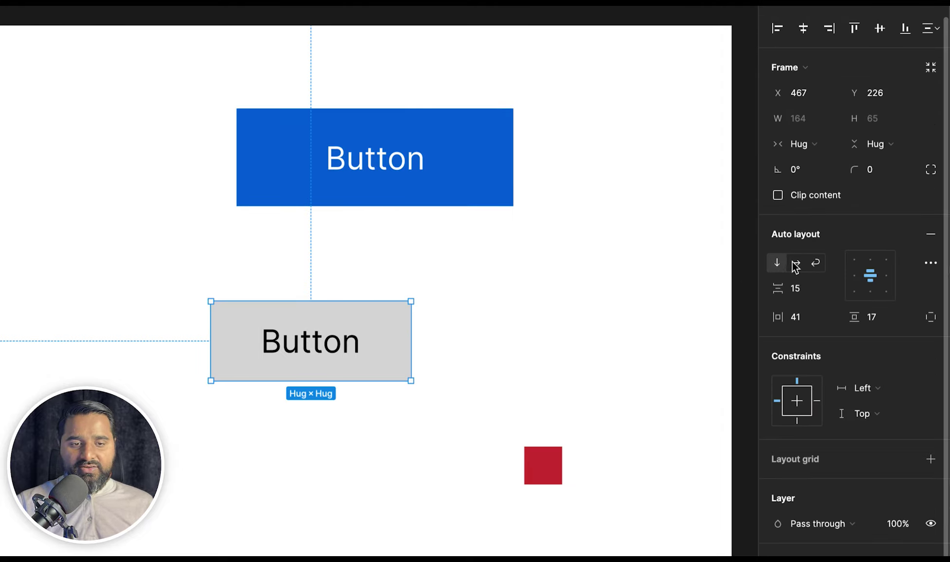
{"action": "left_click", "coordinate": [793, 262]}
{"action": "left_click", "coordinate": [781, 262]}
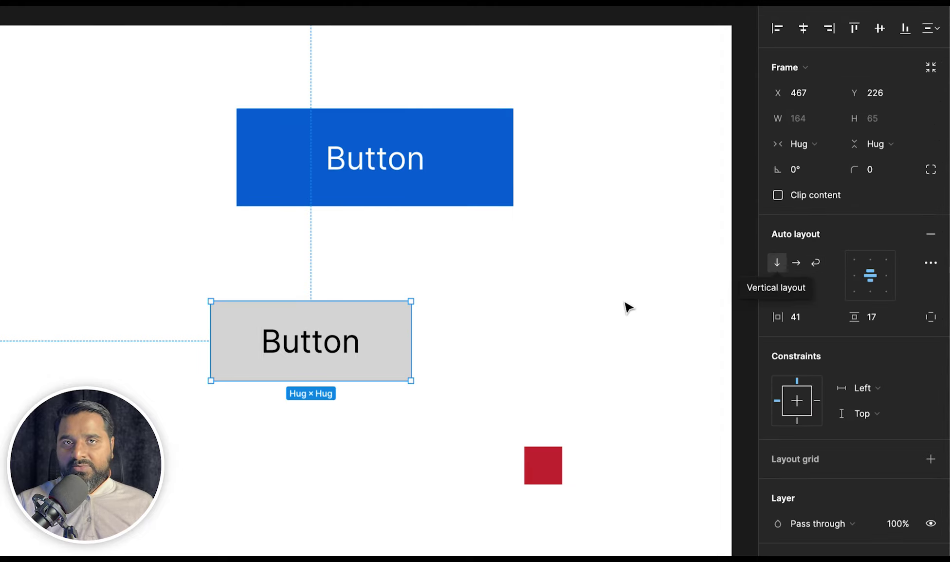
- Add the loose red square to the grey button after its text and switch the button to horizontal layout
{"action": "left_click_drag", "start_coordinate": [525, 481], "coordinate": [272, 365]}
{"action": "left_click", "coordinate": [361, 325]}
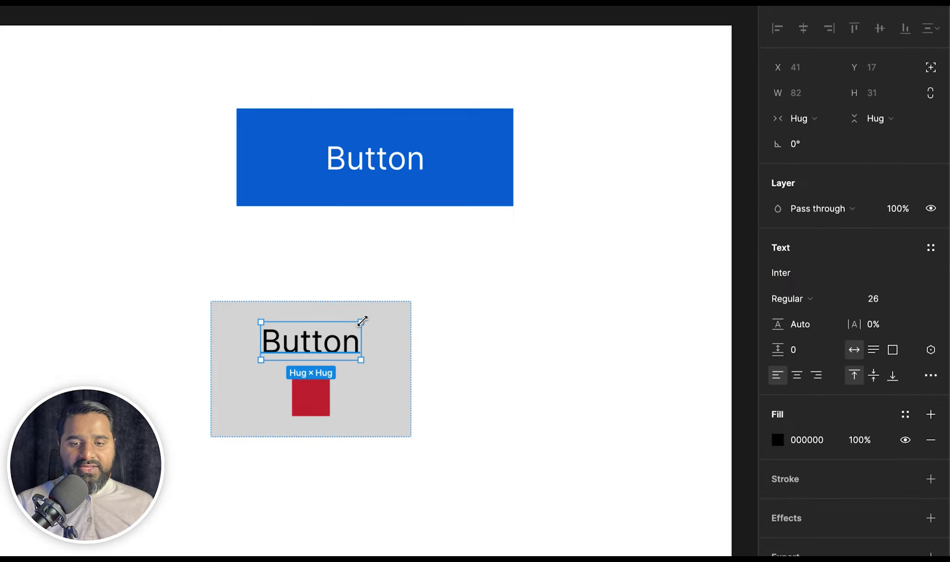
{"action": "left_click", "coordinate": [381, 306]}
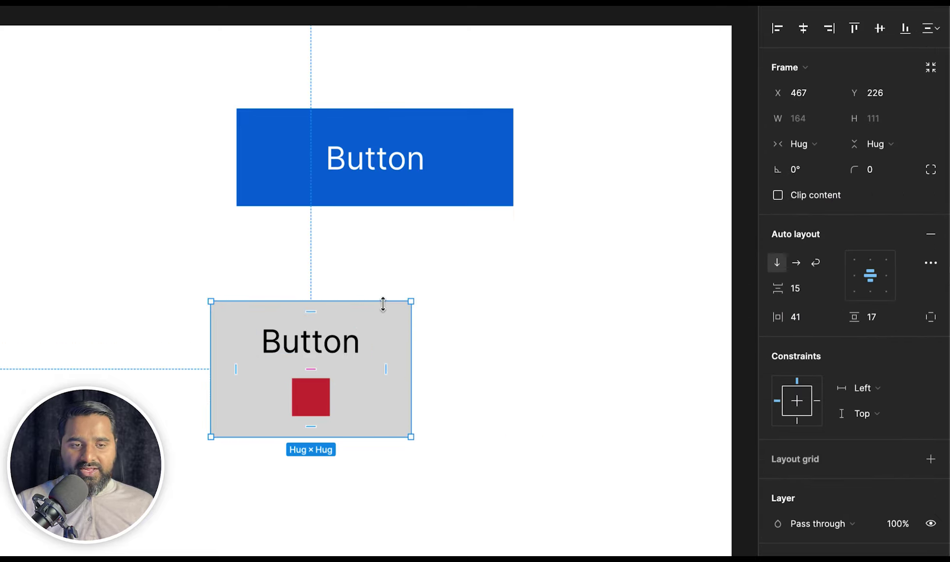
{"action": "left_click", "coordinate": [797, 263]}
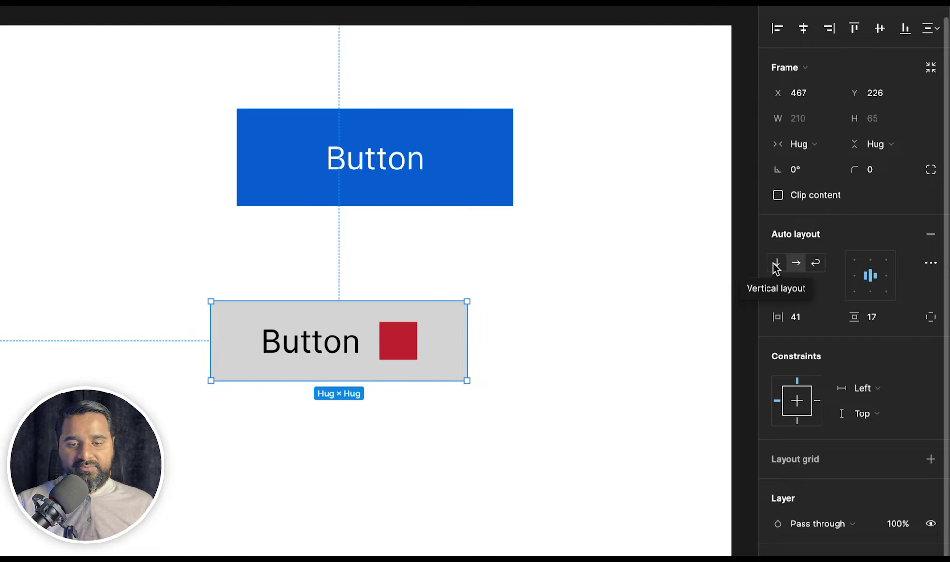
{"action": "left_click", "coordinate": [774, 264]}
{"action": "left_click", "coordinate": [796, 262]}
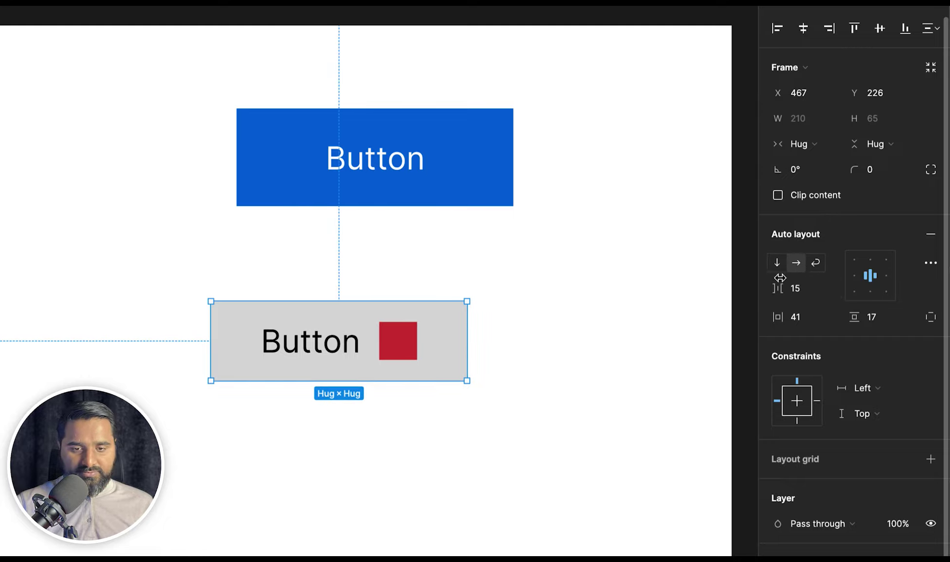
- Delete both the blue and the grey button from the canvas frame
{"action": "left_click", "coordinate": [484, 311]}
{"action": "left_click_drag", "start_coordinate": [632, 439], "coordinate": [285, 157]}
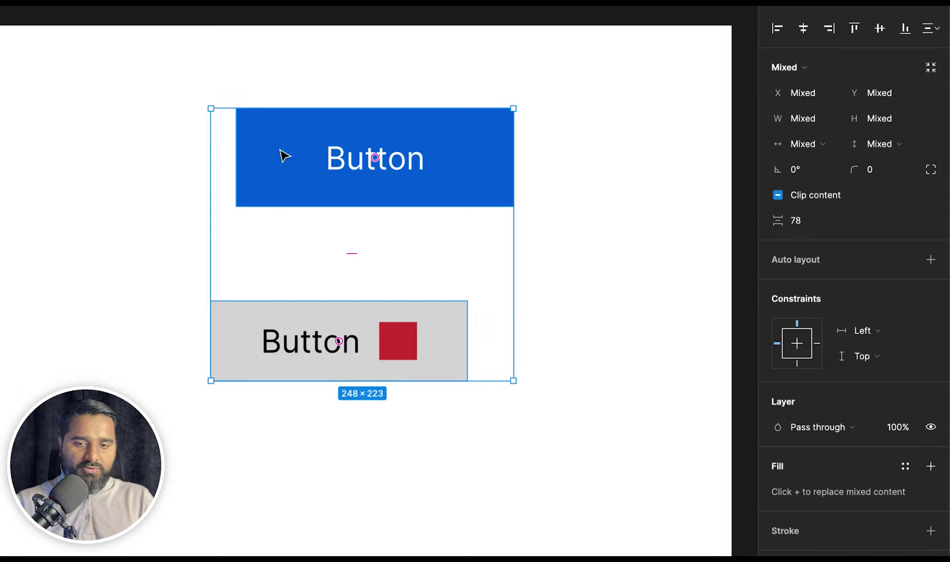
{"action": "key", "text": "Delete"}
- Draw a grey square of about 89 × 89 and duplicate it to form a horizontal row of four
{"action": "key", "text": "r"}
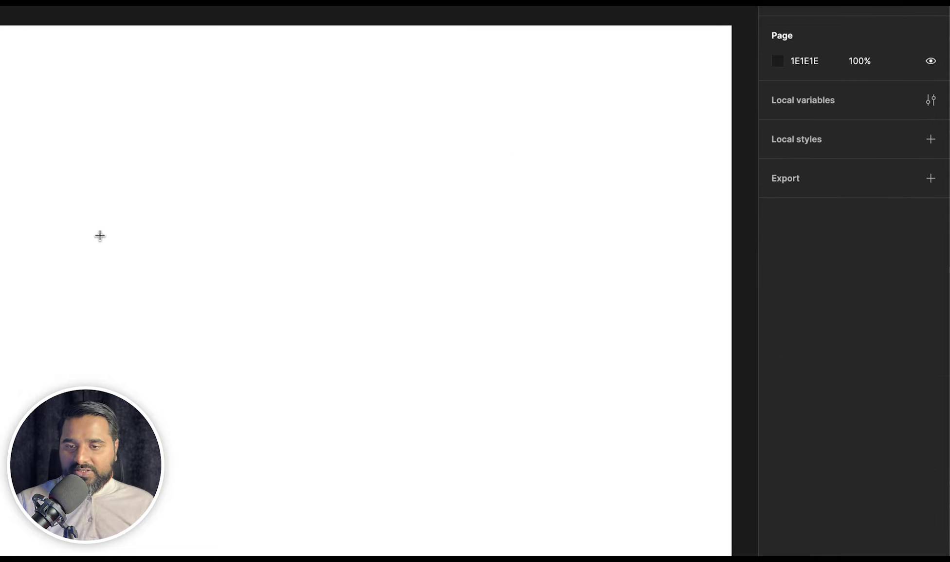
{"action": "left_click_drag", "start_coordinate": [100, 232], "coordinate": [311, 302]}
{"action": "key", "text": "ctrl+d"}
{"action": "left_click_drag", "start_coordinate": [428, 306], "coordinate": [429, 301]}
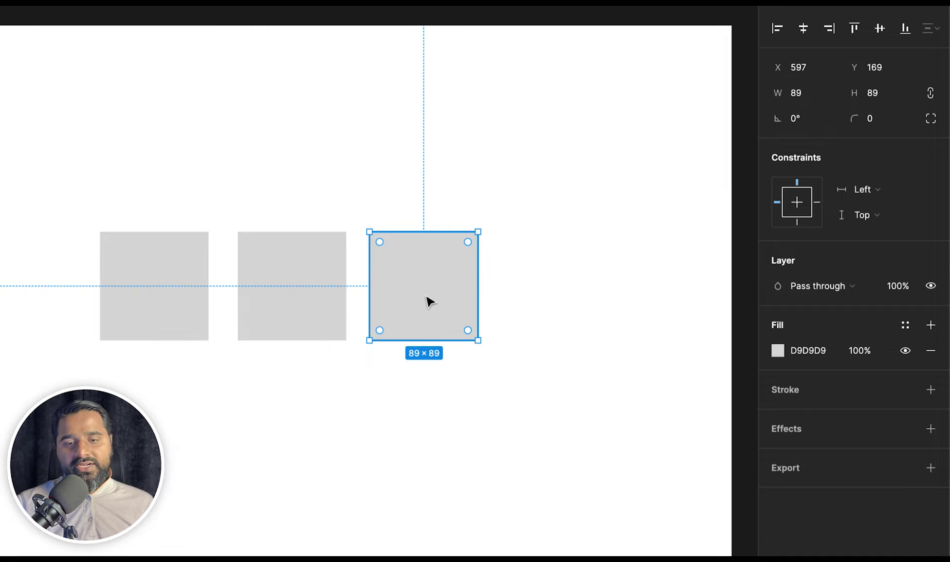
{"action": "left_click_drag", "start_coordinate": [413, 302], "coordinate": [542, 302]}
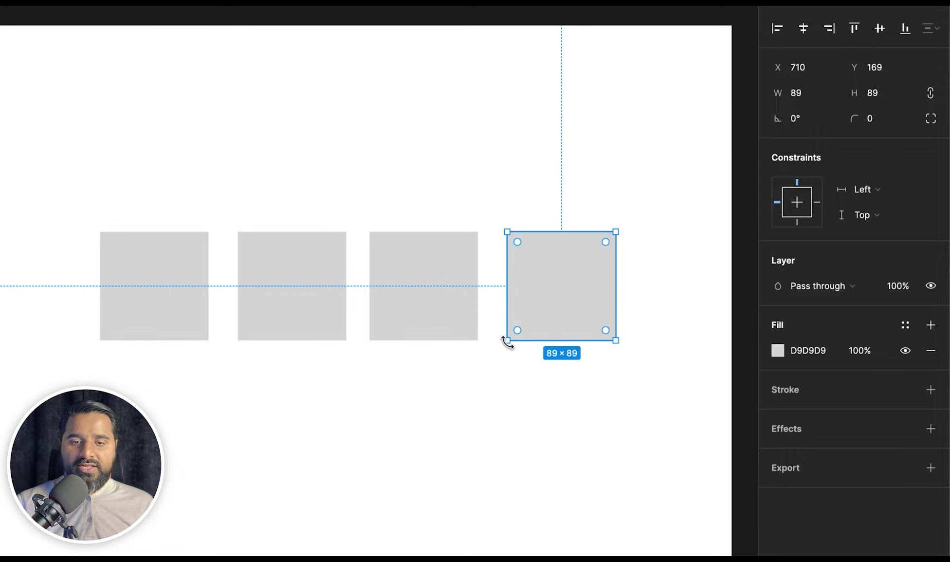
- Shift the row of squares to the left and add a fifth copy at its end, at about X 749, Y 164
{"action": "left_click_drag", "start_coordinate": [584, 394], "coordinate": [180, 288]}
{"action": "left_click_drag", "start_coordinate": [584, 294], "coordinate": [489, 287]}
{"action": "left_click", "coordinate": [492, 292]}
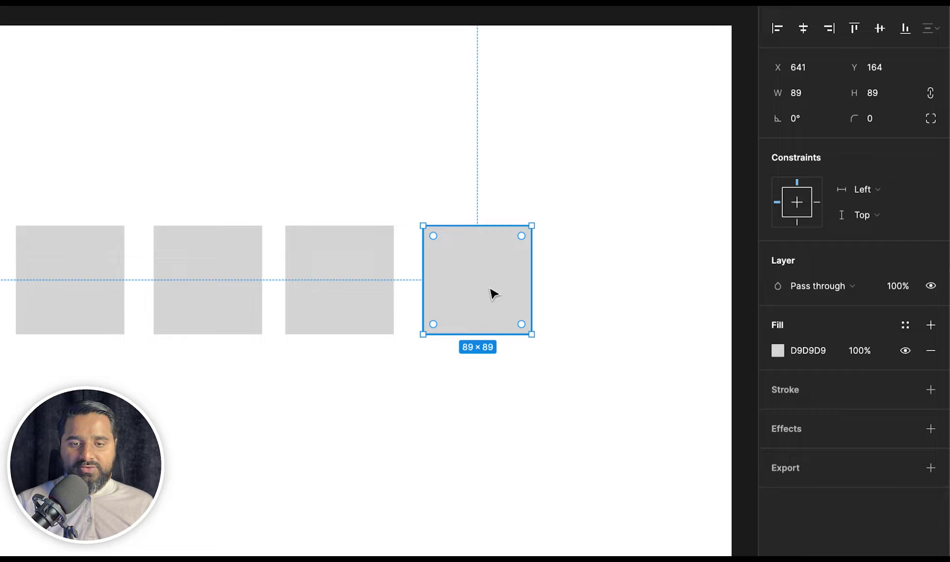
{"action": "left_click_drag", "start_coordinate": [486, 301], "coordinate": [619, 301]}
{"action": "left_click_drag", "start_coordinate": [539, 369], "coordinate": [549, 367]}
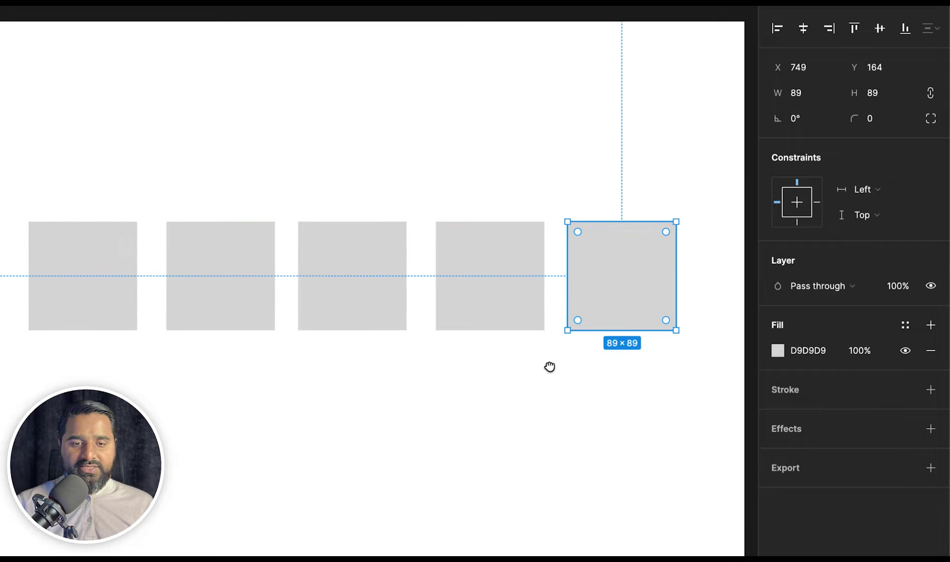
- Stretch the second and fourth squares vertically about their centres, making the fourth the tallest at about 233 high
{"action": "left_click", "coordinate": [577, 364]}
{"action": "left_click_drag", "start_coordinate": [648, 378], "coordinate": [106, 269]}
{"action": "key", "text": "Escape"}
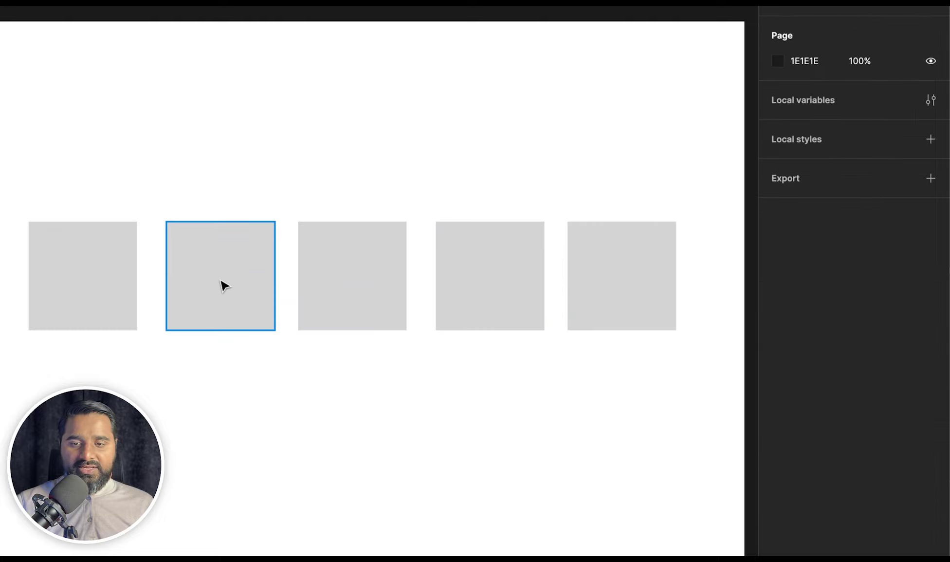
{"action": "left_click", "coordinate": [222, 284]}
{"action": "left_click_drag", "start_coordinate": [222, 220], "coordinate": [227, 197]}
{"action": "left_click", "coordinate": [466, 256]}
{"action": "left_click_drag", "start_coordinate": [480, 220], "coordinate": [489, 134]}
- Wrap the five rectangles in an auto layout frame, ungroup it, and add auto layout to them again
{"action": "left_click_drag", "start_coordinate": [628, 379], "coordinate": [78, 255]}
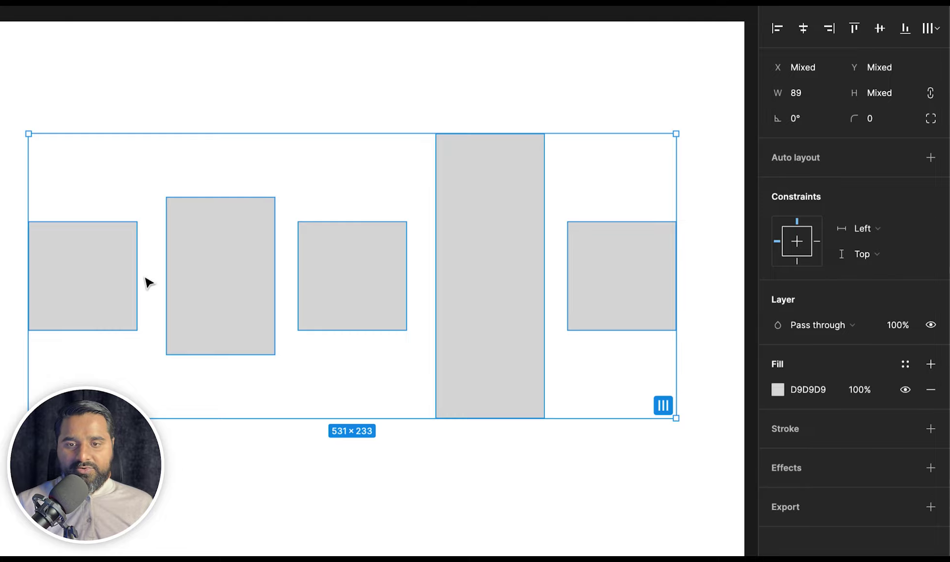
{"action": "key", "text": "shift+a"}
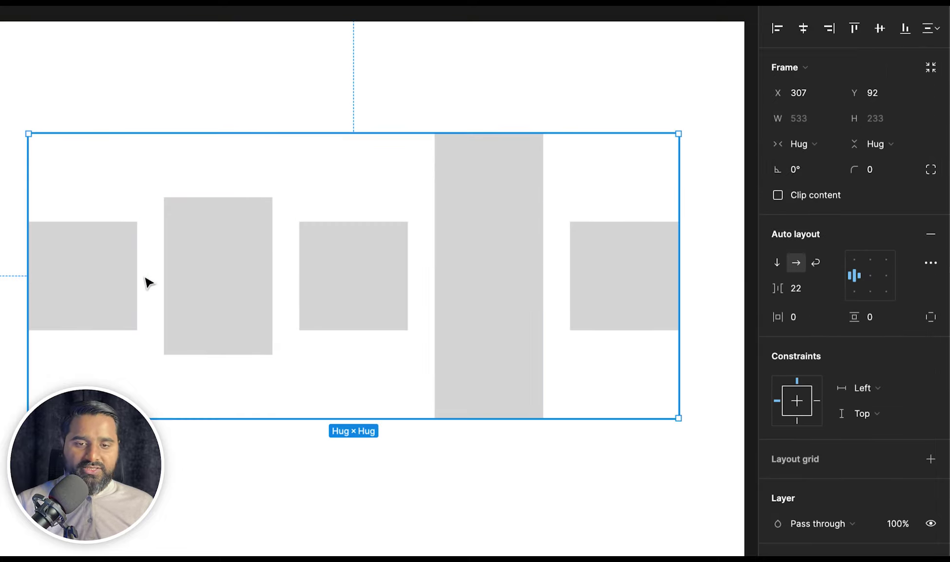
{"action": "left_click", "coordinate": [183, 450]}
{"action": "left_click", "coordinate": [225, 323]}
{"action": "key", "text": "Escape"}
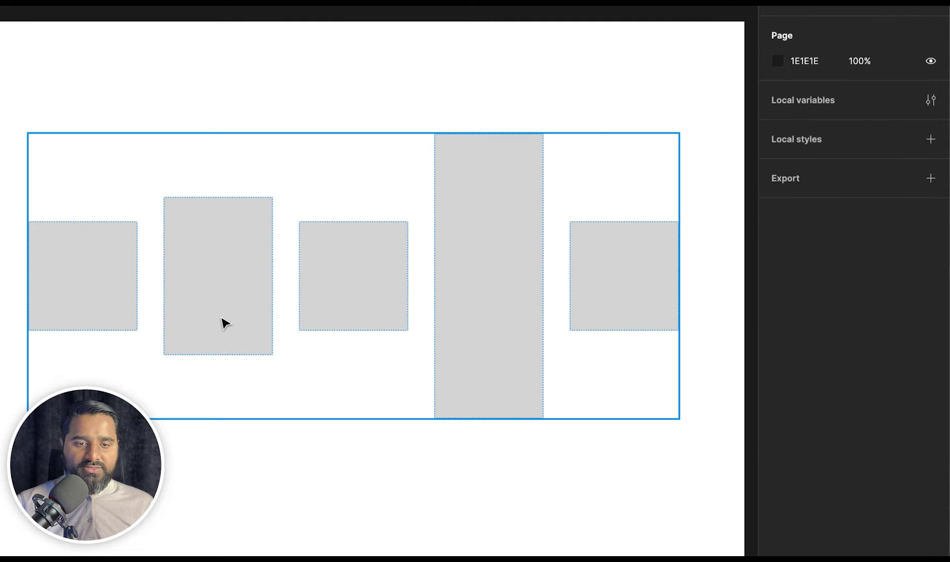
{"action": "left_click", "coordinate": [609, 293]}
{"action": "key", "text": "Return"}
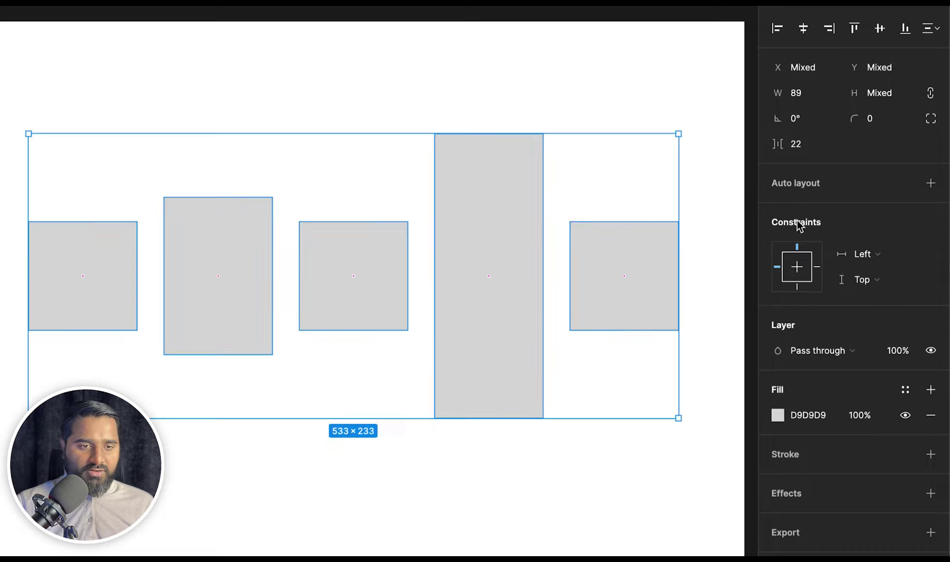
{"action": "left_click", "coordinate": [931, 184]}
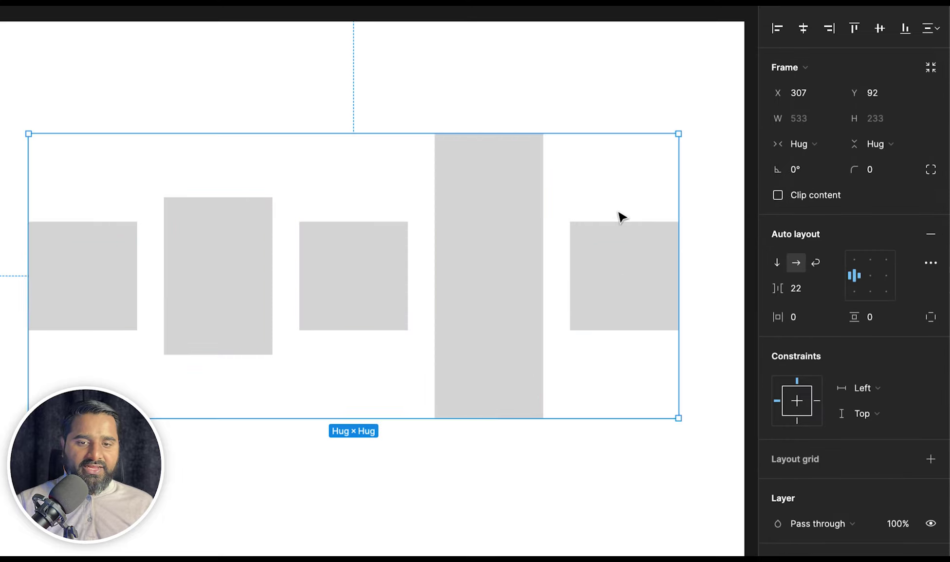
- Try the vertical direction on the auto layout frame and restore its horizontal arrangement
{"action": "left_click", "coordinate": [778, 262]}
{"action": "left_click_drag", "start_coordinate": [81, 516], "coordinate": [231, 409]}
{"action": "key", "text": "alt"}
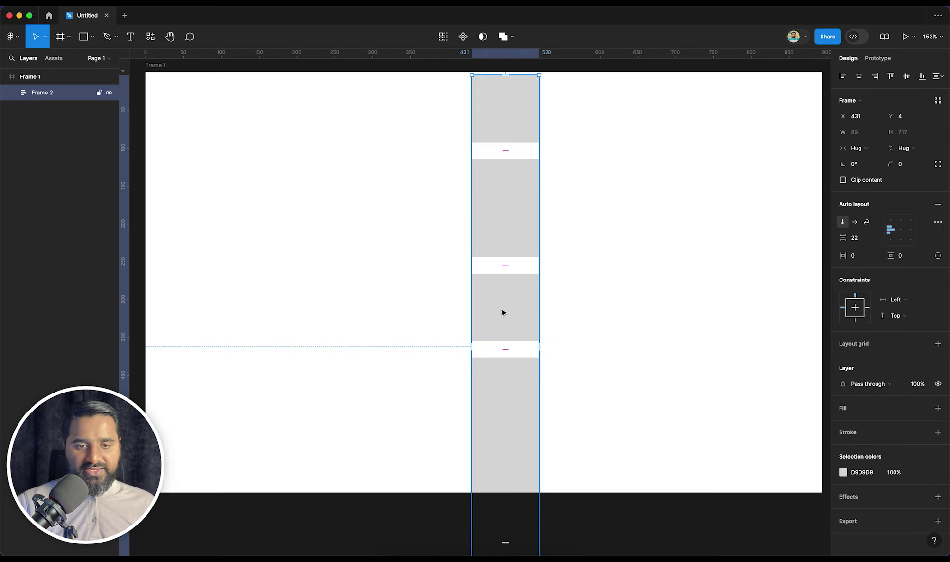
{"action": "key", "text": "minus"}
{"action": "key", "text": "minus"}
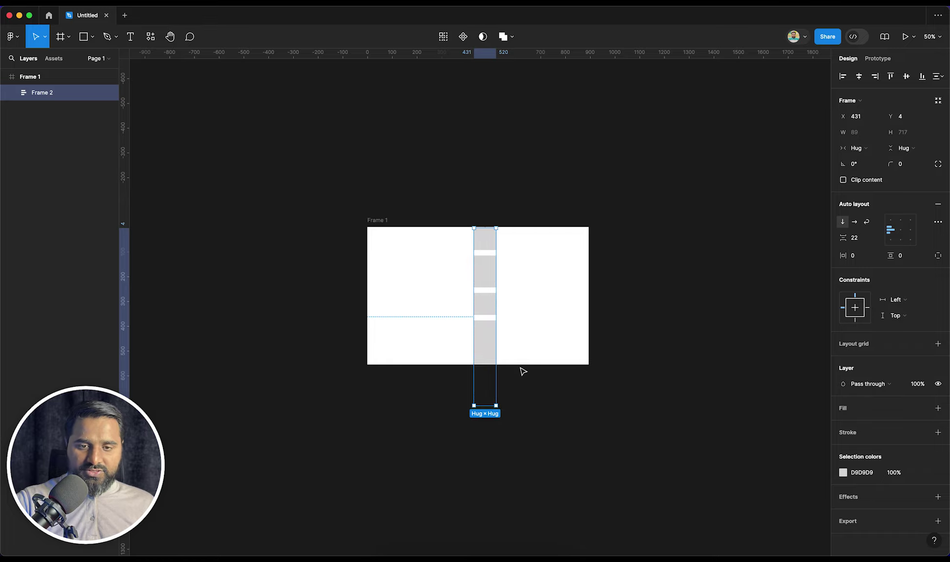
{"action": "key", "text": "k"}
{"action": "key", "text": "v"}
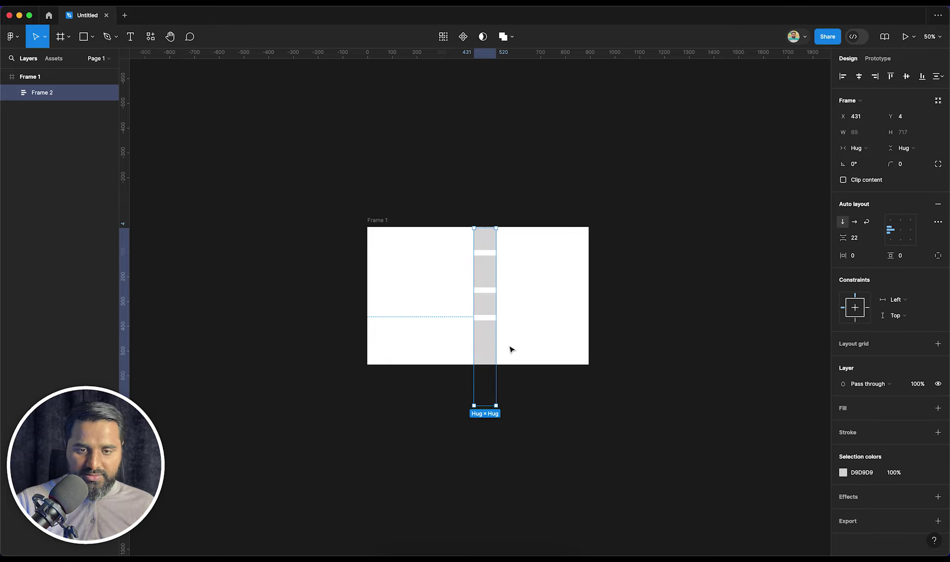
{"action": "key", "text": "shift+h"}
{"action": "key", "text": "Escape"}
{"action": "left_click_drag", "start_coordinate": [319, 204], "coordinate": [658, 388]}
{"action": "left_click", "coordinate": [589, 242]}
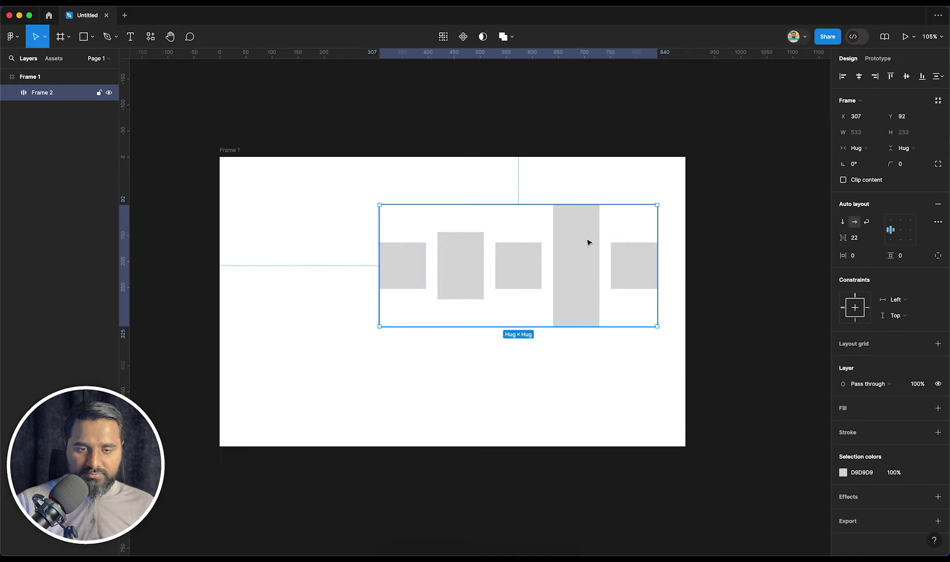
- Reduce the rectangles' heights so their frame is about 155 high, and move the frame to about X 174, Y 128
{"action": "key", "text": "Return"}
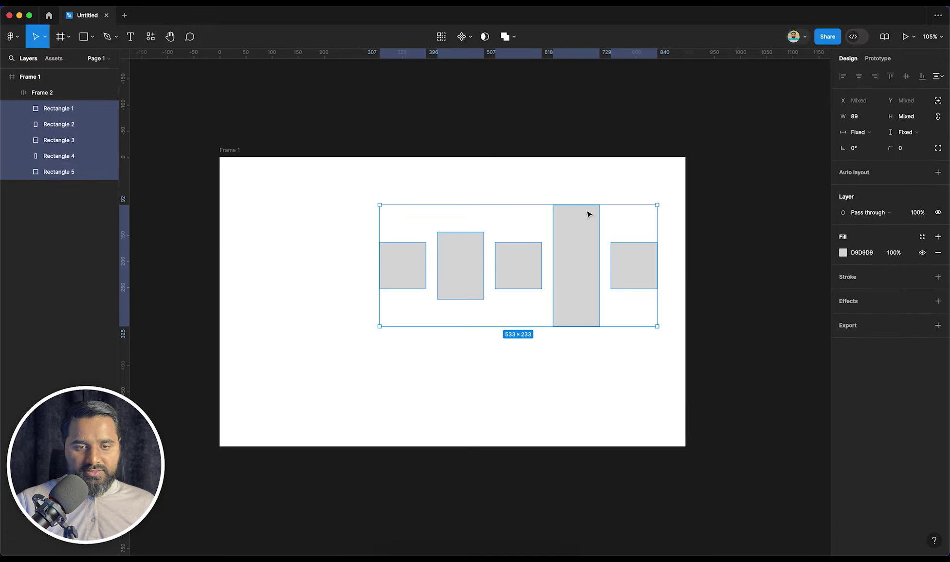
{"action": "left_click_drag", "start_coordinate": [586, 203], "coordinate": [511, 265]}
{"action": "left_click", "coordinate": [567, 285]}
{"action": "left_click", "coordinate": [581, 246]}
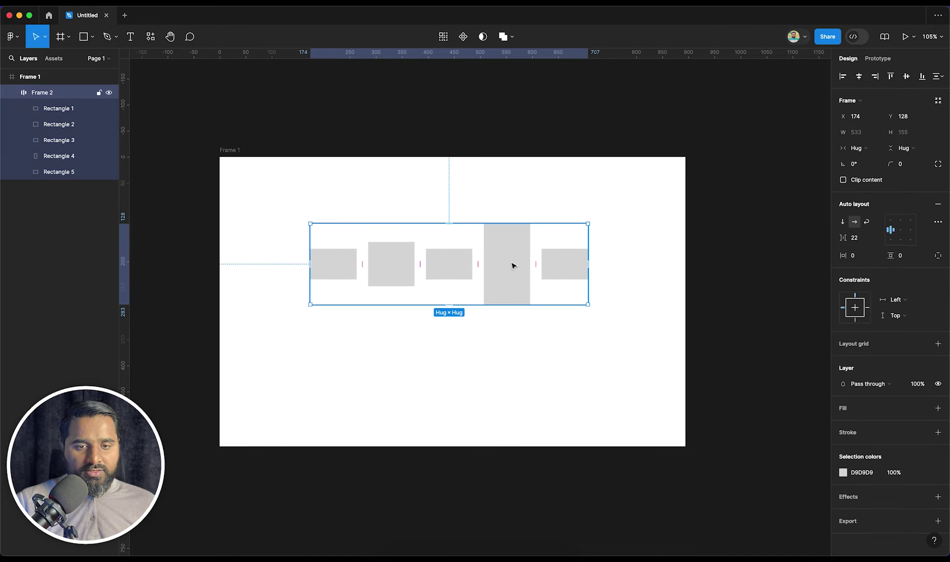
- Extend Frame 1 downward to leave more empty space below the row of rectangles
{"action": "left_click", "coordinate": [437, 422]}
{"action": "left_click_drag", "start_coordinate": [437, 422], "coordinate": [418, 529]}
{"action": "key", "text": "Escape"}
{"action": "left_click_drag", "start_coordinate": [455, 341], "coordinate": [428, 350]}
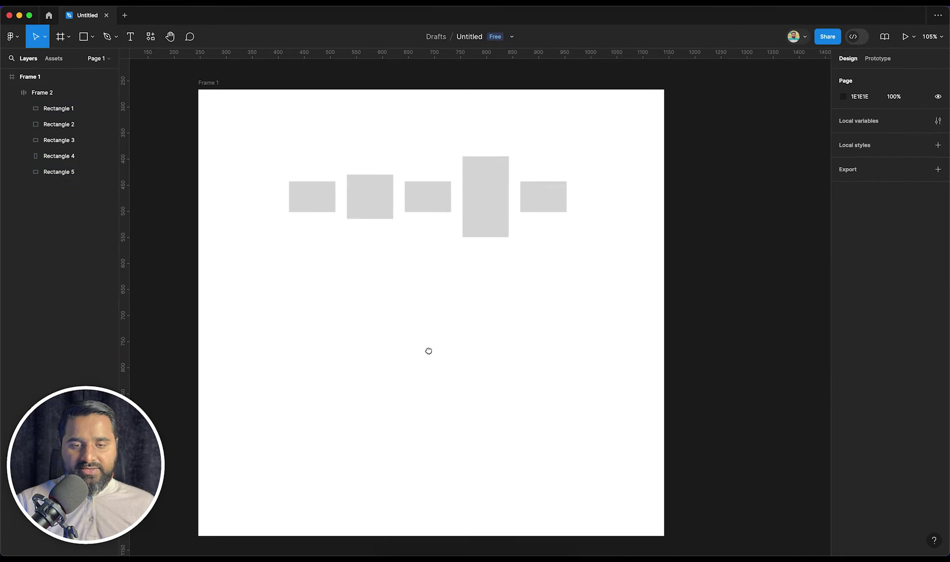
- Switch the auto layout frame to vertical direction and back to horizontal
{"action": "left_click", "coordinate": [505, 178]}
{"action": "left_click", "coordinate": [843, 223]}
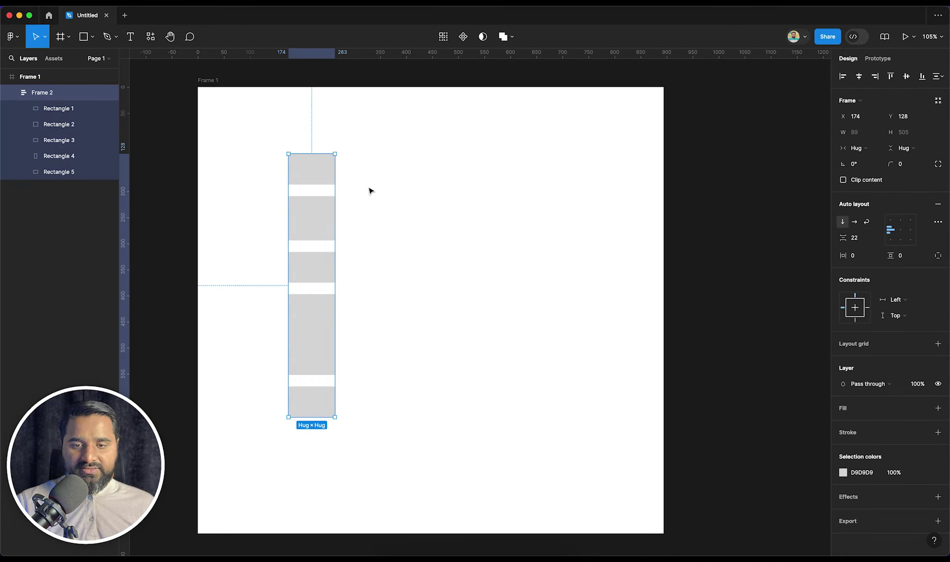
{"action": "left_click", "coordinate": [856, 224]}
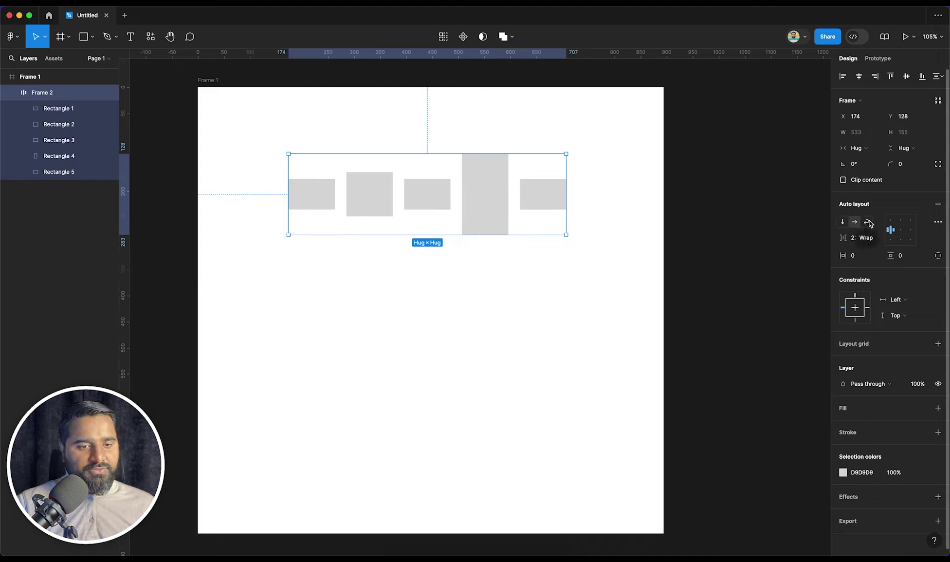
- Set the auto layout frame to wrap, narrow it to about 301 wide, and widen it to about 613
{"action": "left_click", "coordinate": [869, 222]}
{"action": "left_click_drag", "start_coordinate": [564, 192], "coordinate": [446, 182]}
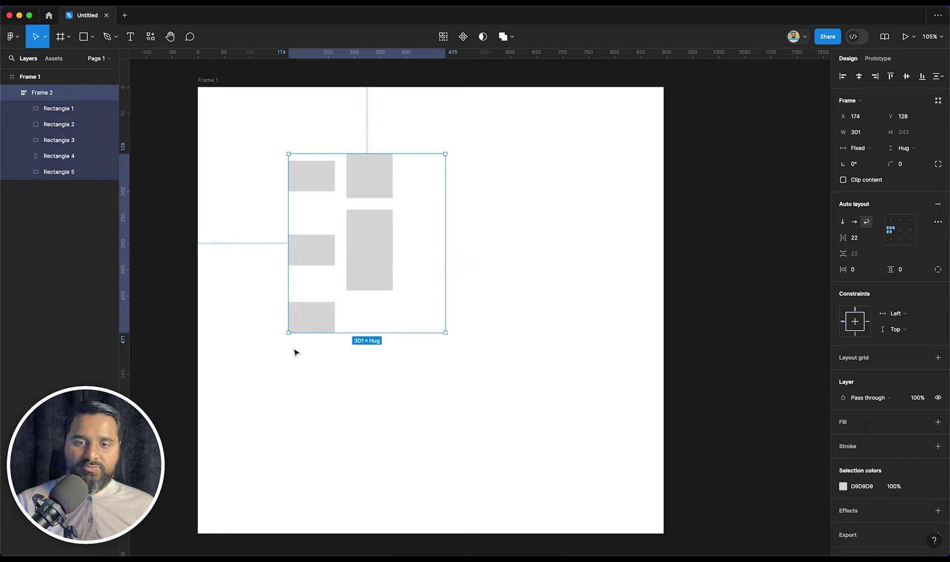
{"action": "left_click_drag", "start_coordinate": [446, 240], "coordinate": [608, 235]}
- Change the frame from wrap to horizontal, trying the vertical direction before returning to horizontal
{"action": "left_click", "coordinate": [854, 226]}
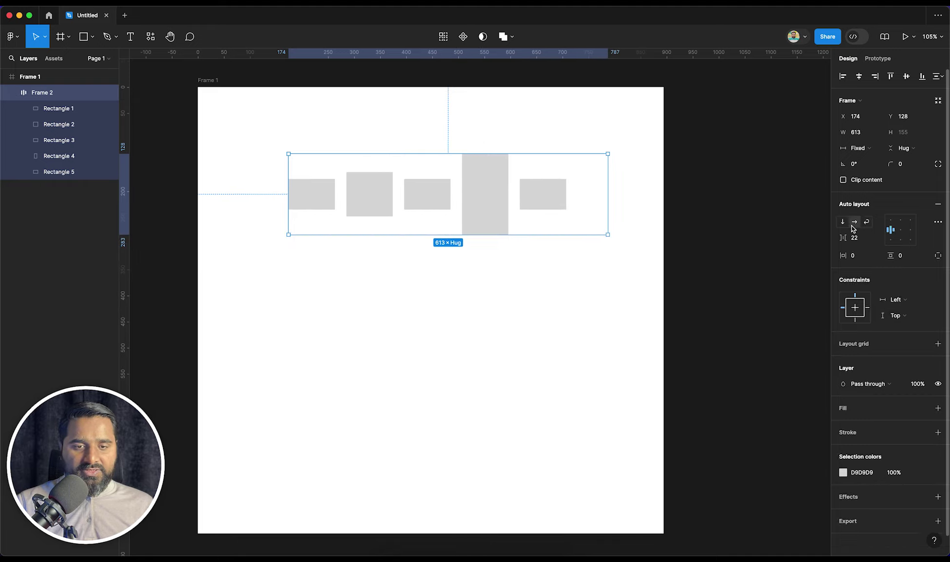
{"action": "left_click", "coordinate": [842, 222]}
{"action": "left_click", "coordinate": [856, 223]}
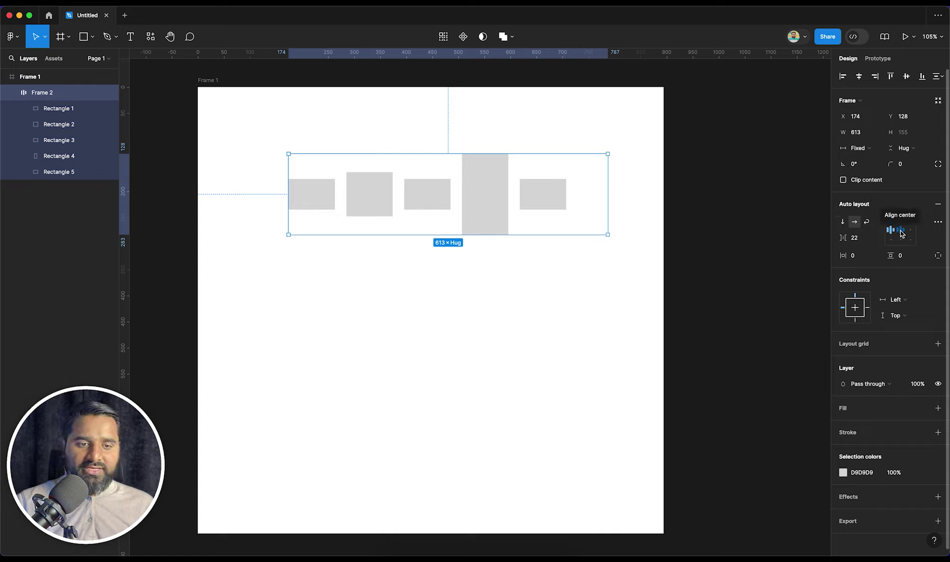
- Try top-centre, bottom-centre and left alignment for the rectangles inside the auto layout frame
{"action": "key", "text": "z"}
{"action": "left_click_drag", "start_coordinate": [239, 139], "coordinate": [633, 273]}
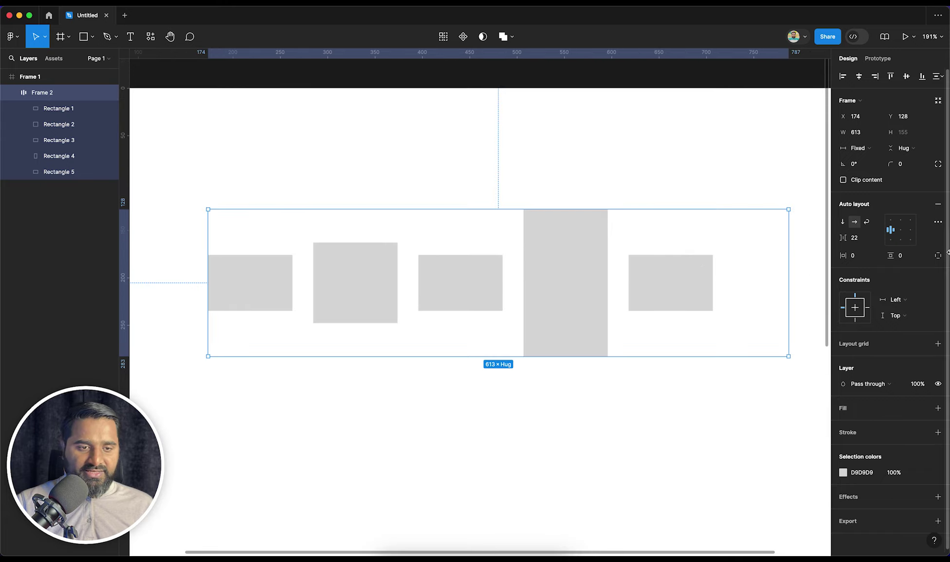
{"action": "left_click", "coordinate": [901, 220]}
{"action": "left_click", "coordinate": [900, 241]}
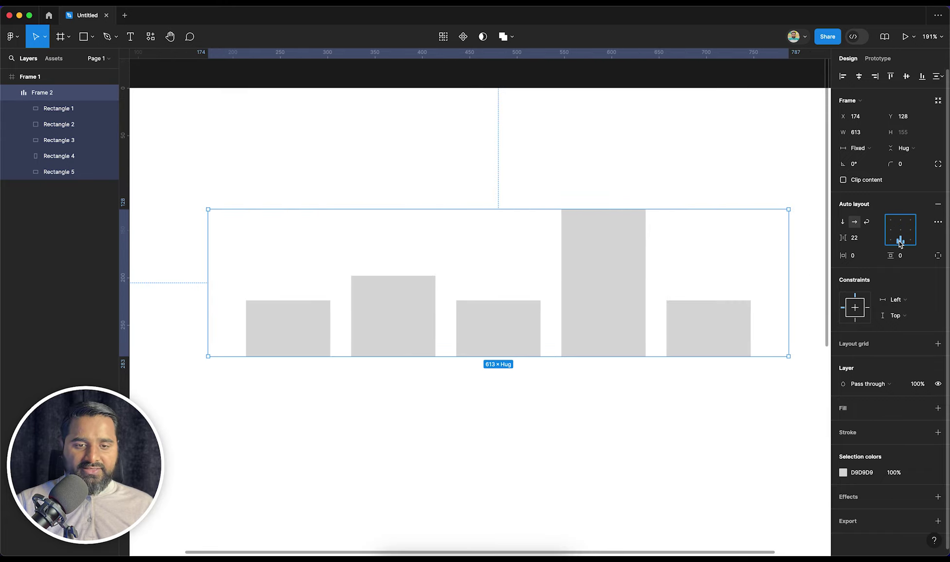
{"action": "left_click", "coordinate": [893, 232]}
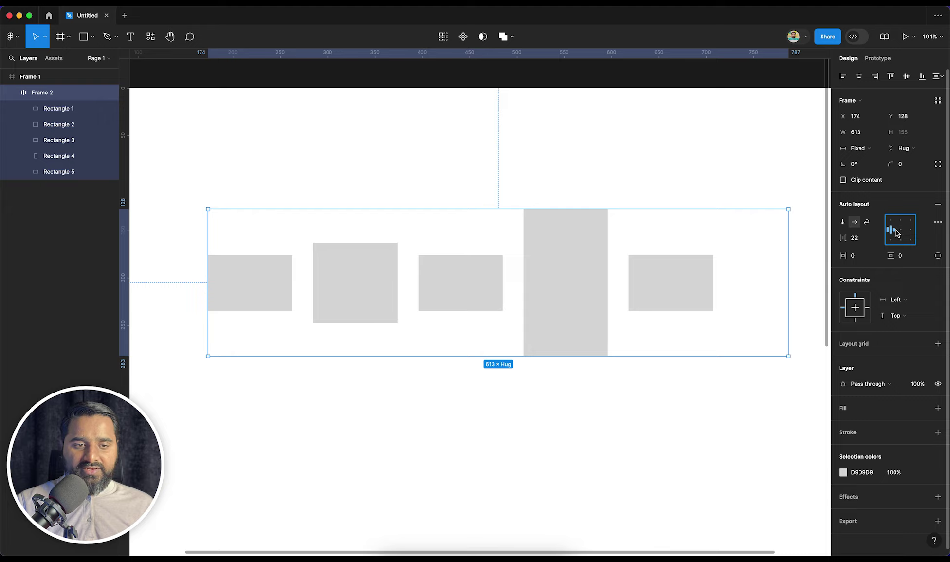
- Try the right and top-left alignments for the rectangles and finish with centre alignment
{"action": "left_click", "coordinate": [901, 232]}
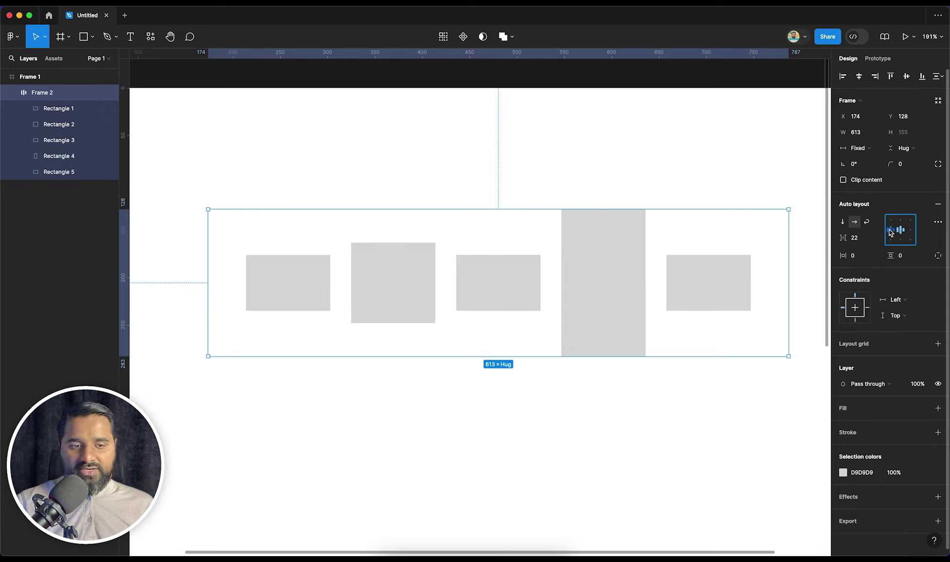
{"action": "left_click", "coordinate": [913, 233]}
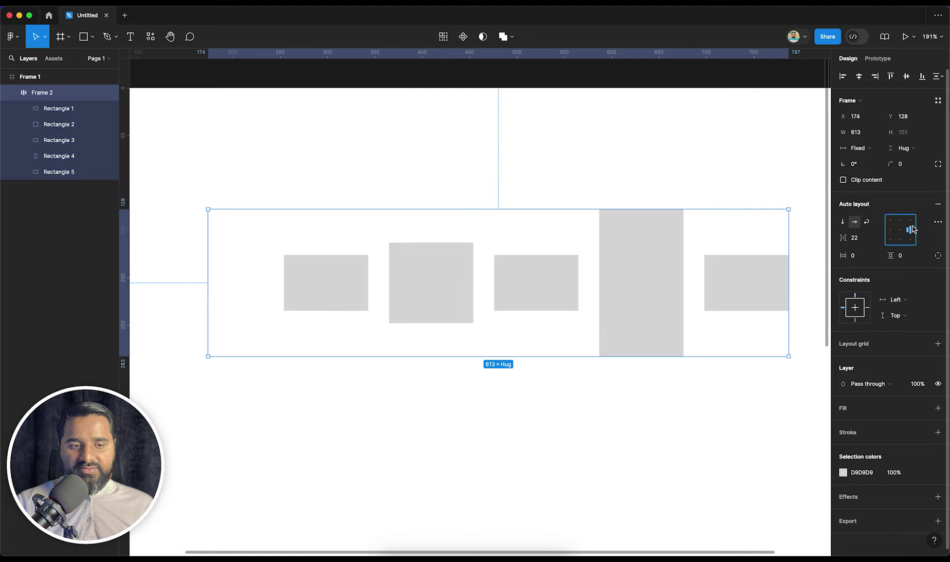
{"action": "left_click", "coordinate": [914, 224]}
{"action": "left_click", "coordinate": [891, 227]}
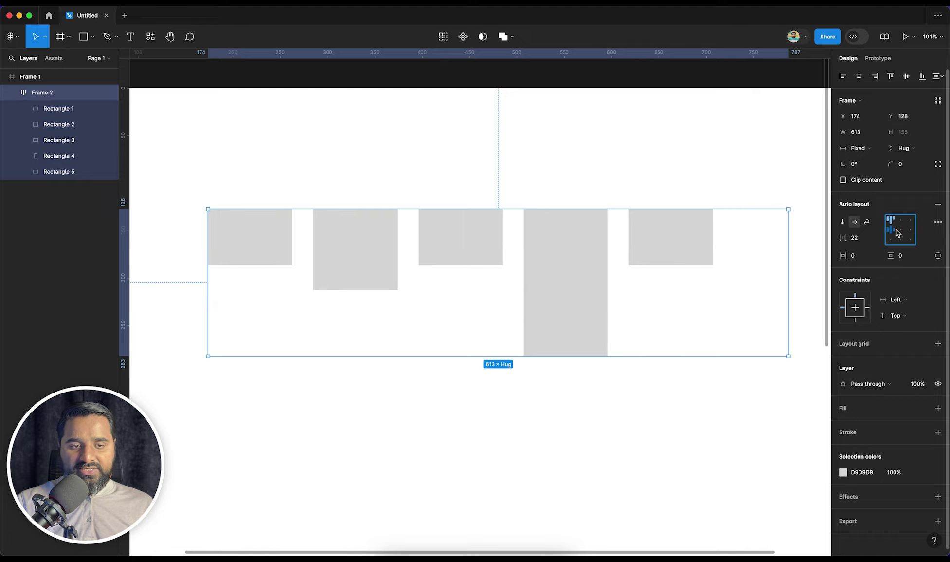
{"action": "left_click", "coordinate": [898, 232]}
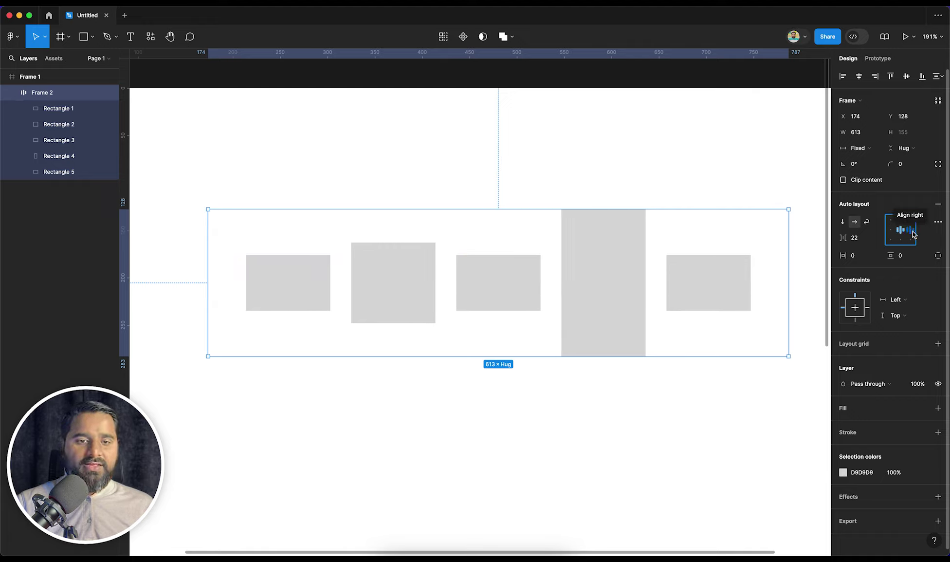
- Delete the auto layout frame with its five rectangles from Frame 1
{"action": "left_click", "coordinate": [535, 377]}
{"action": "left_click", "coordinate": [537, 307]}
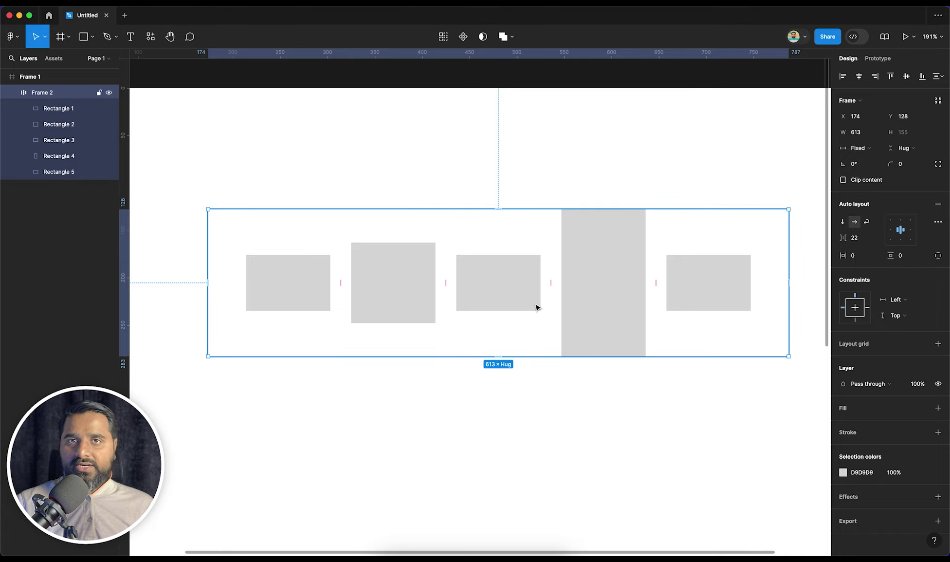
{"action": "key", "text": "Delete"}
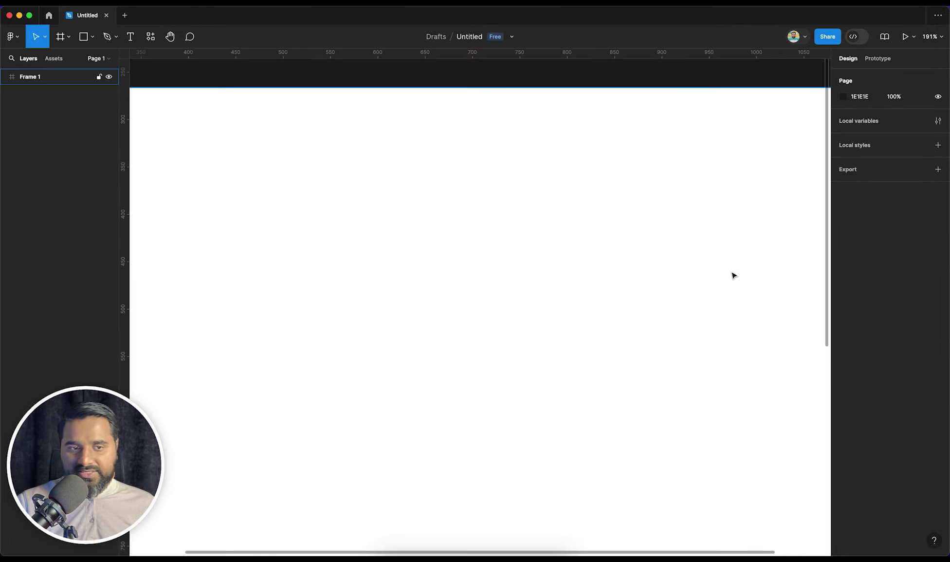
- Draw a circle of about 38 × 38 with the Ellipse tool at about X 179, Y 80 in Frame 1
{"action": "left_click", "coordinate": [91, 40]}
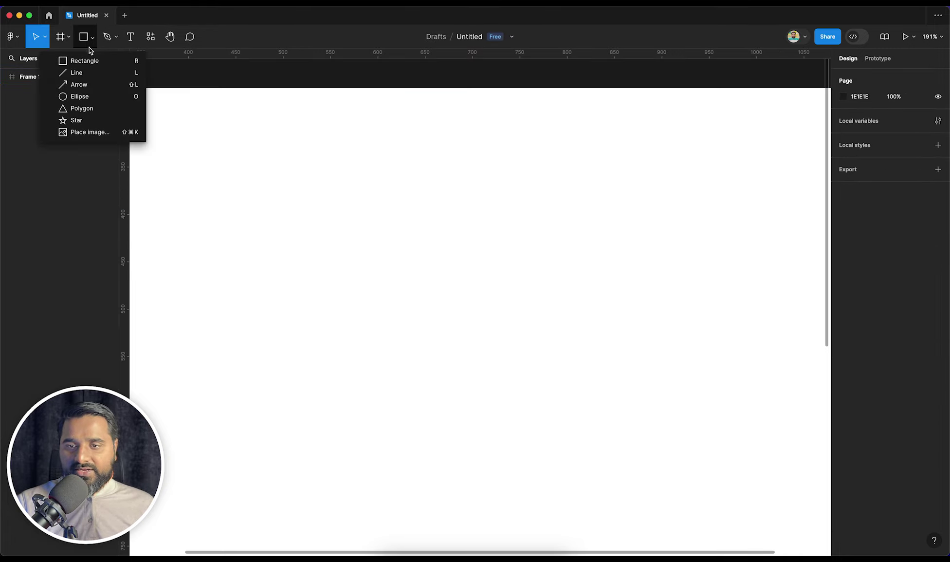
{"action": "left_click", "coordinate": [79, 93]}
{"action": "left_click_drag", "start_coordinate": [213, 164], "coordinate": [249, 199]}
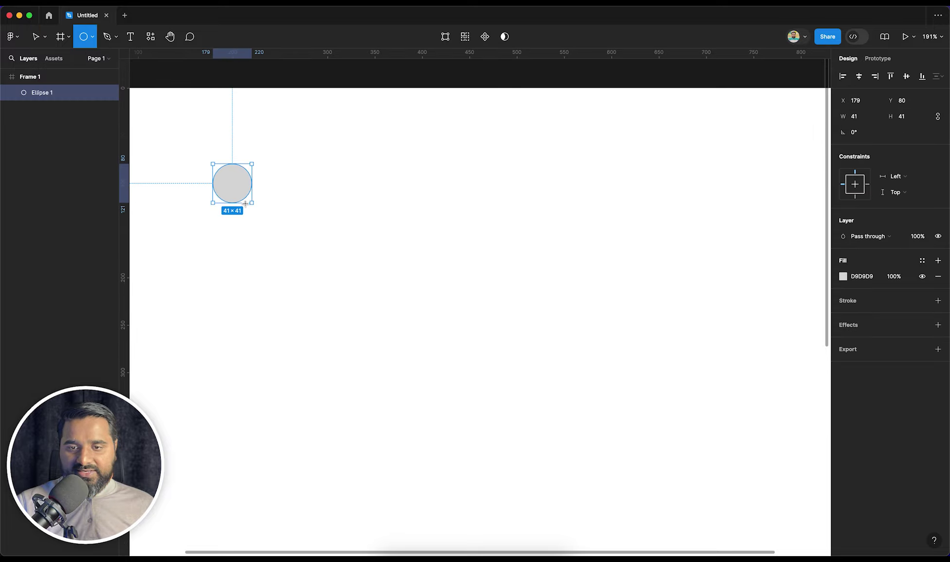
- Fill the circle with blue 0B8DEA and add a black 000000 inside stroke of 1
{"action": "left_click", "coordinate": [843, 277]}
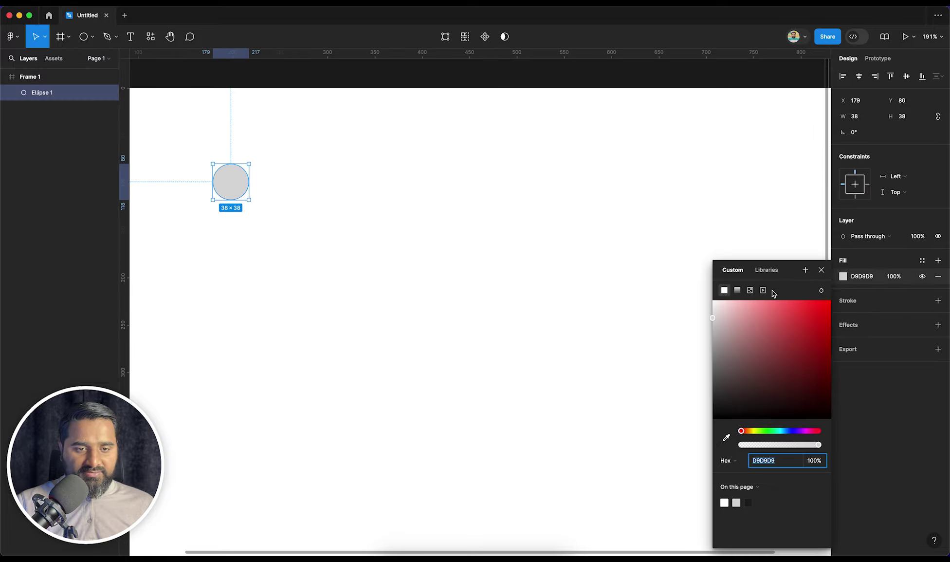
{"action": "left_click_drag", "start_coordinate": [764, 334], "coordinate": [827, 308]}
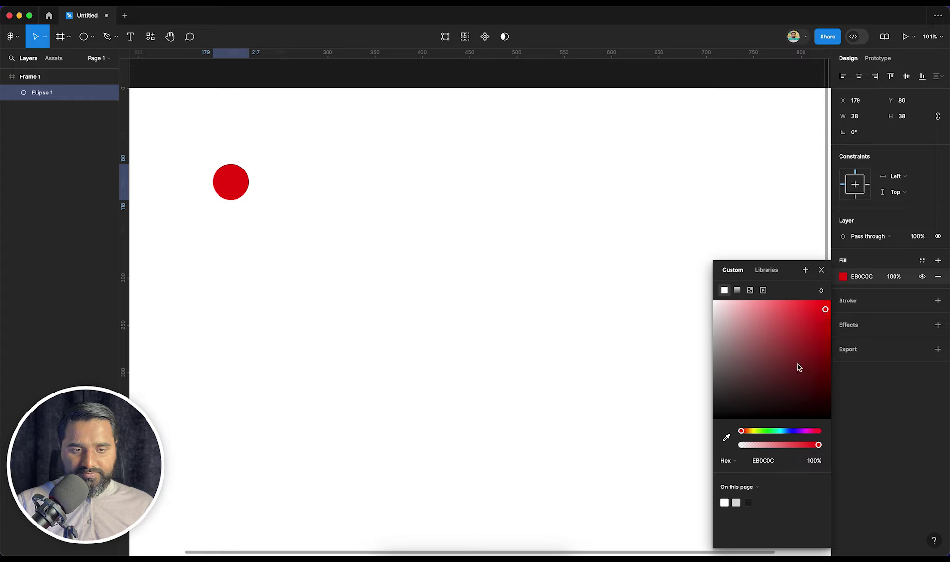
{"action": "left_click", "coordinate": [785, 430]}
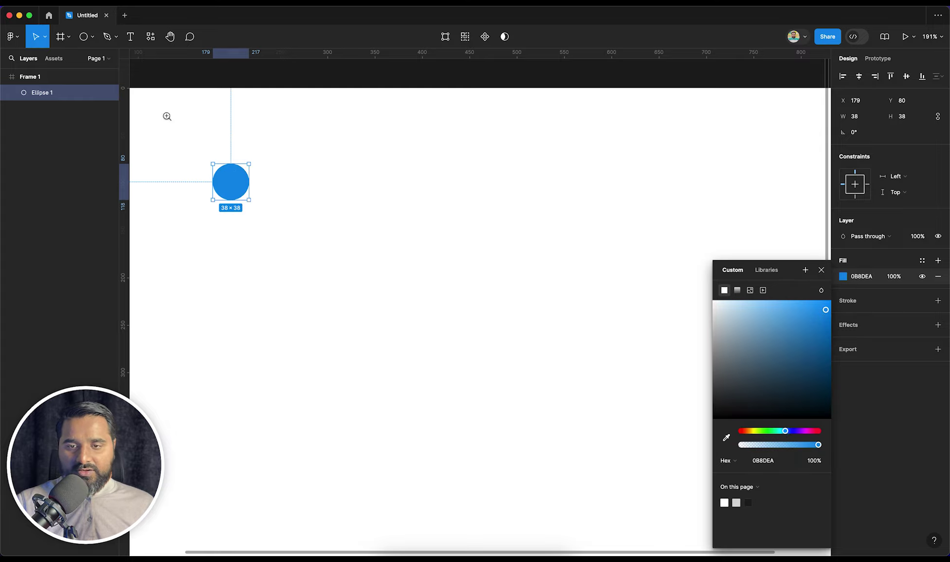
{"action": "left_click_drag", "start_coordinate": [167, 117], "coordinate": [396, 280]}
{"action": "left_click", "coordinate": [938, 300]}
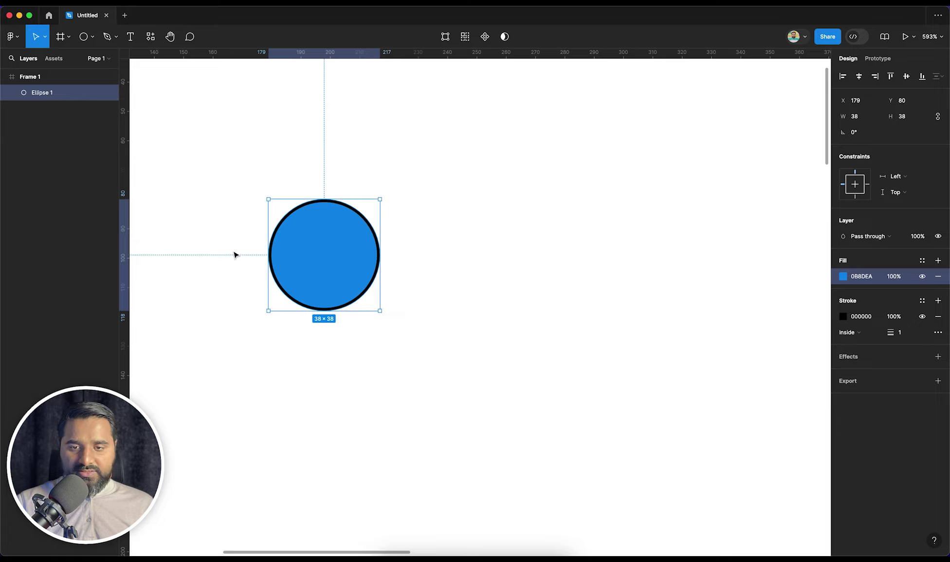
- Duplicate the circle sideways in steps of about 12 to form a row of seven overlapping circles, and select them all
{"action": "left_click_drag", "start_coordinate": [349, 261], "coordinate": [382, 260]}
{"action": "key", "text": "super+d"}
{"action": "key", "text": "super+d"}
{"action": "key", "text": "super+d"}
{"action": "key", "text": "super+d"}
{"action": "key", "text": "super+d"}
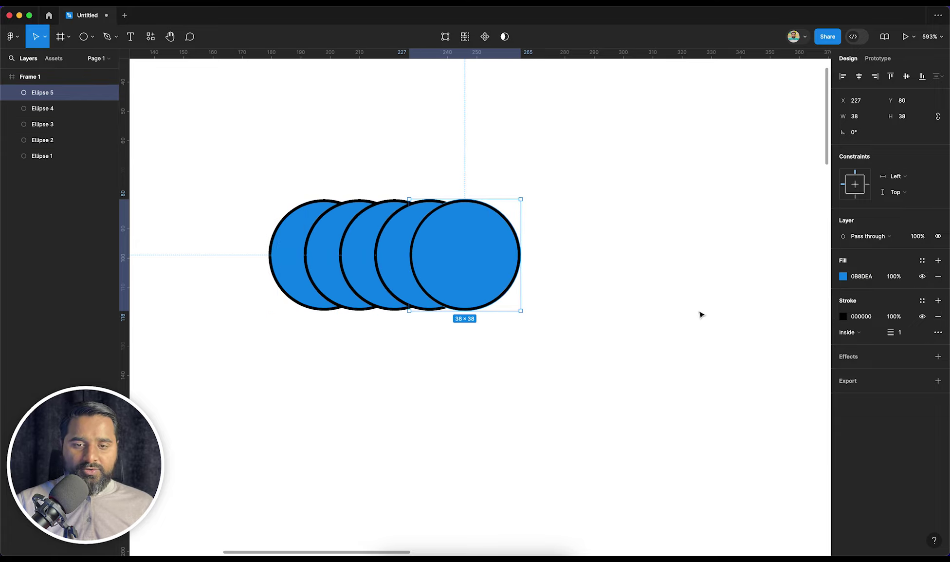
{"action": "left_click_drag", "start_coordinate": [687, 390], "coordinate": [228, 223]}
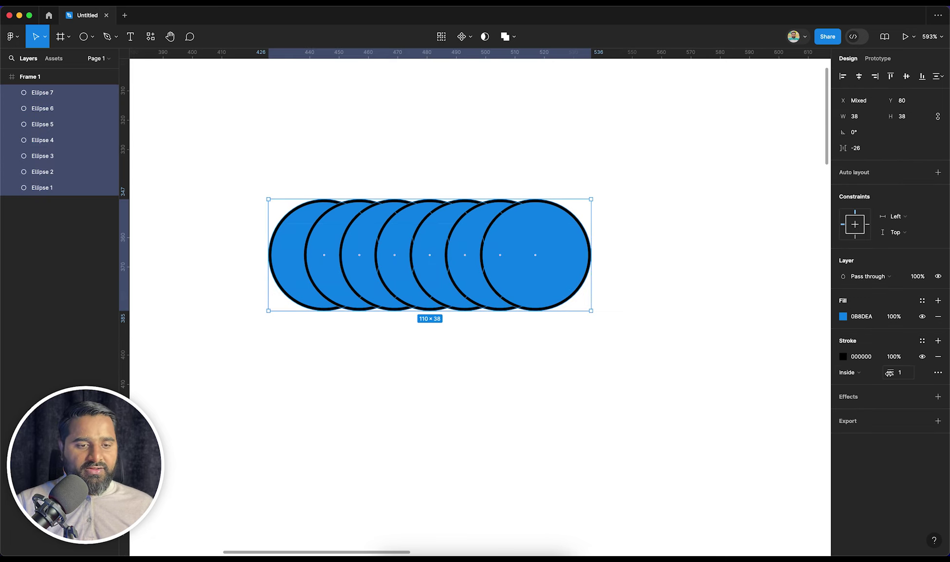
- Set the stroke weight of the seven selected circles to 2
{"action": "left_click", "coordinate": [907, 378]}
{"action": "type", "text": "2"}
{"action": "key", "text": "Return"}
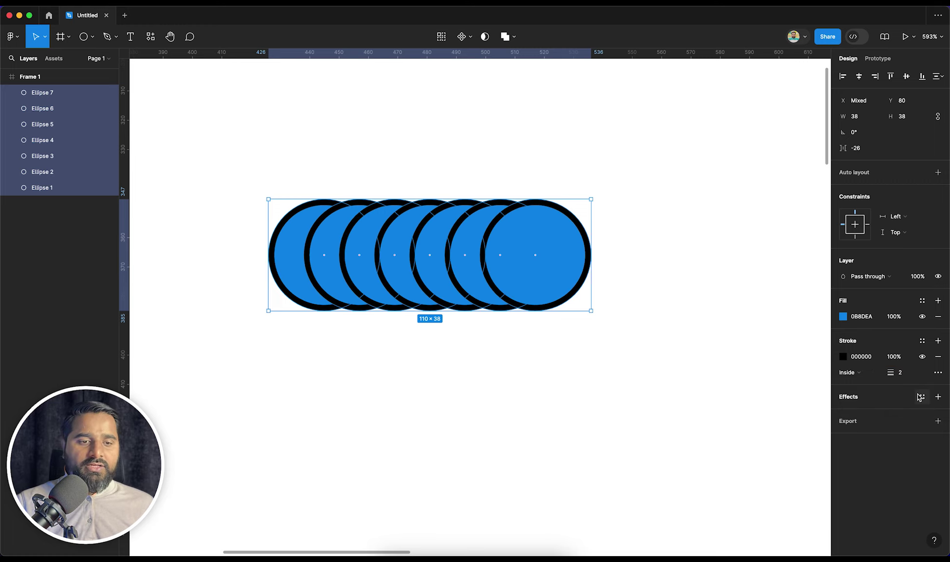
- Wrap the seven circles in an auto layout frame and set its horizontal and vertical padding to 0
{"action": "key", "text": "shift+a"}
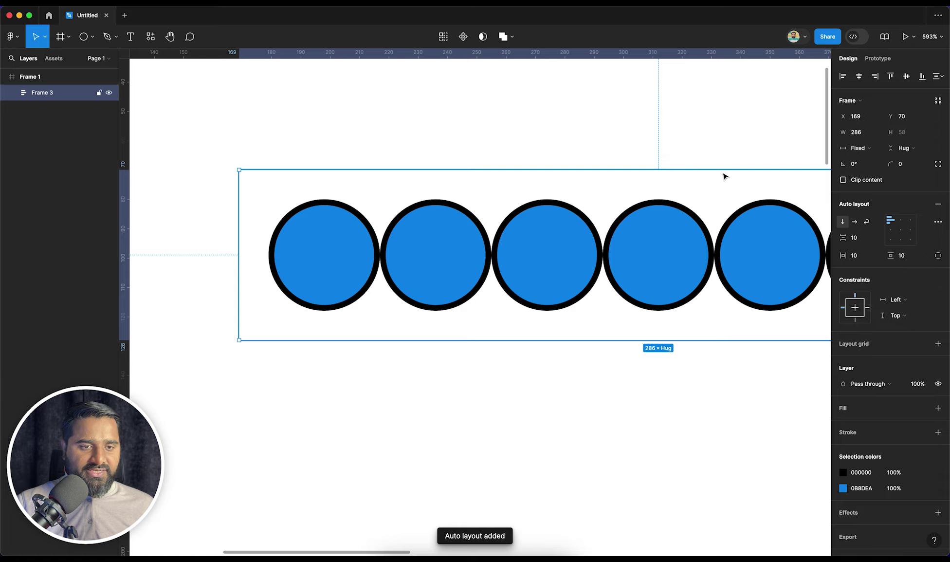
{"action": "scroll", "coordinate": [505, 301], "scroll_direction": "right", "scroll_amount": 2}
{"action": "scroll", "coordinate": [505, 300], "scroll_direction": "down", "scroll_amount": 5}
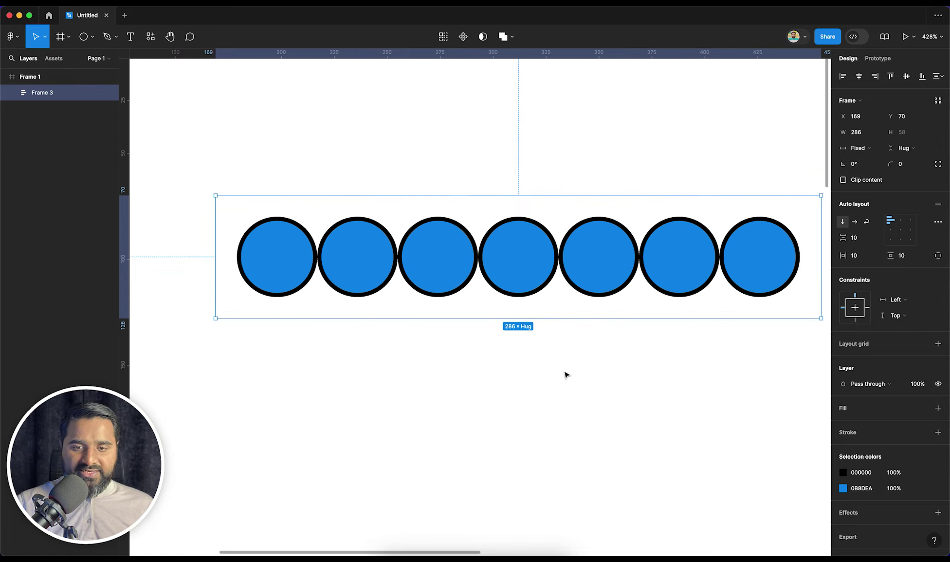
{"action": "scroll", "coordinate": [566, 374], "scroll_direction": "right", "scroll_amount": 1}
{"action": "left_click", "coordinate": [864, 256]}
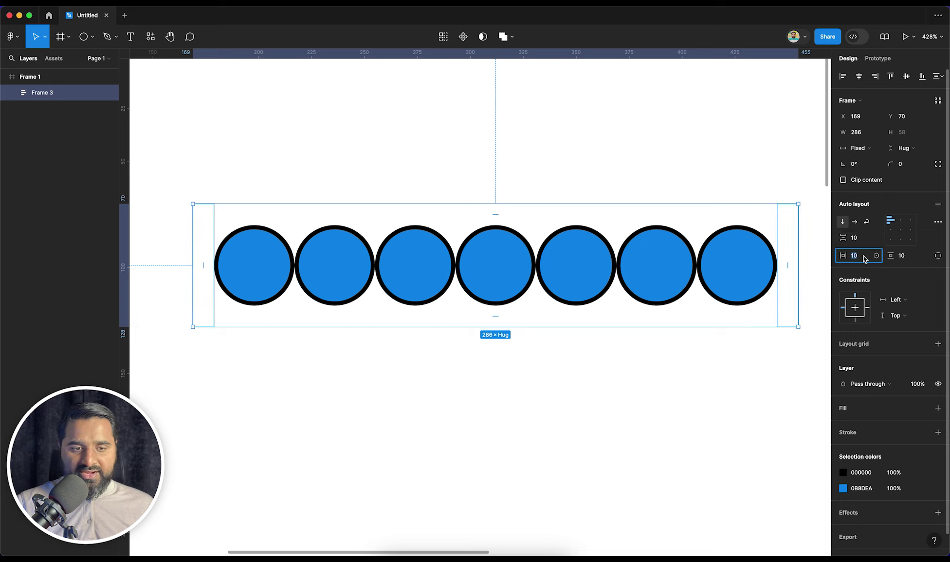
{"action": "type", "text": "0"}
{"action": "key", "text": "Return"}
{"action": "left_click", "coordinate": [907, 259]}
{"action": "type", "text": "0"}
{"action": "key", "text": "Return"}
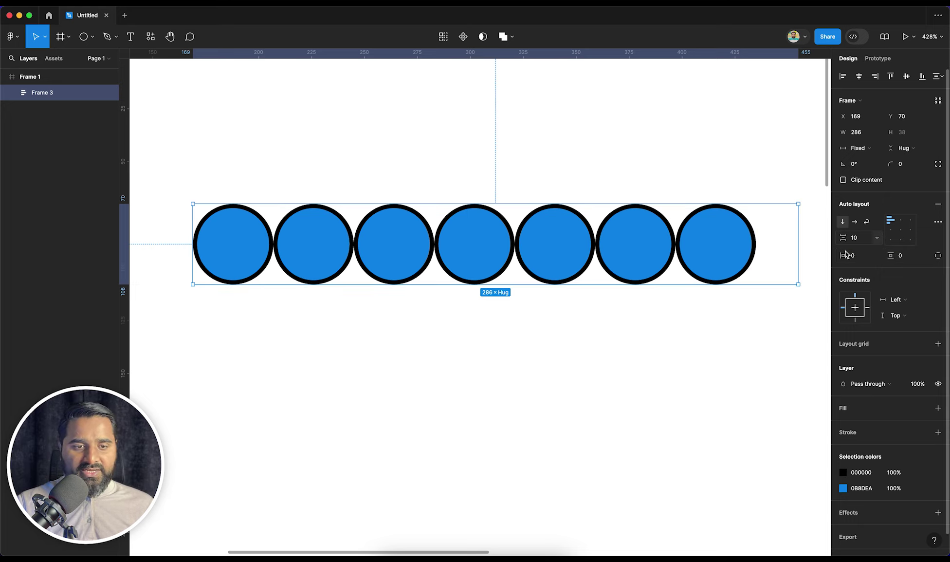
- Try to overlap the circles by lowering the outer auto layout frame's vertical gap to -320
{"action": "left_click_drag", "start_coordinate": [844, 238], "coordinate": [885, 240]}
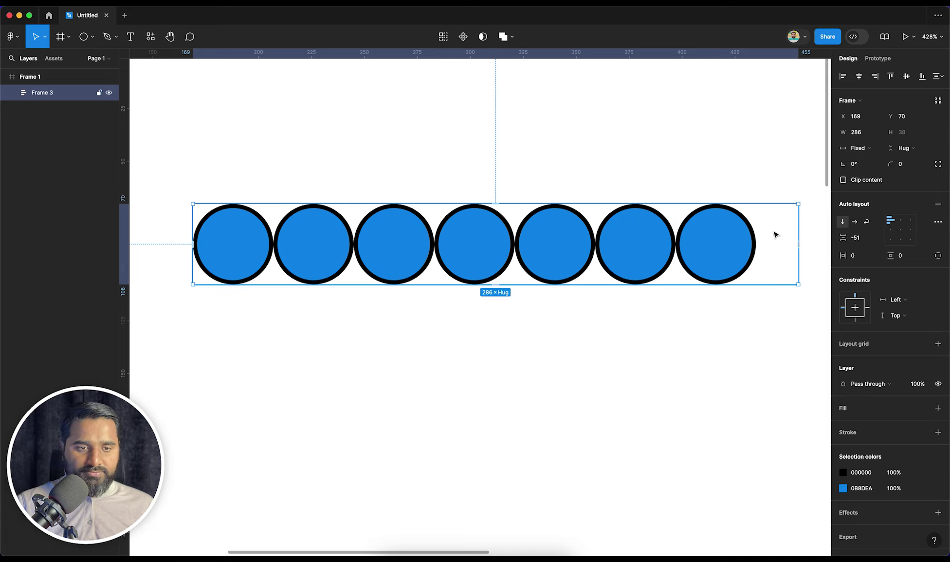
{"action": "left_click_drag", "start_coordinate": [843, 238], "coordinate": [842, 239]}
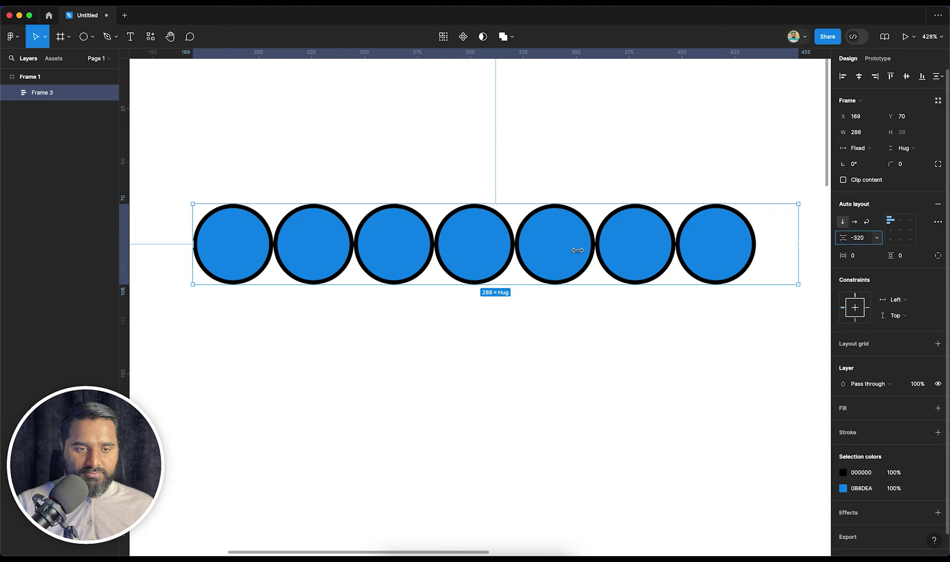
{"action": "left_click_drag", "start_coordinate": [578, 250], "coordinate": [947, 174]}
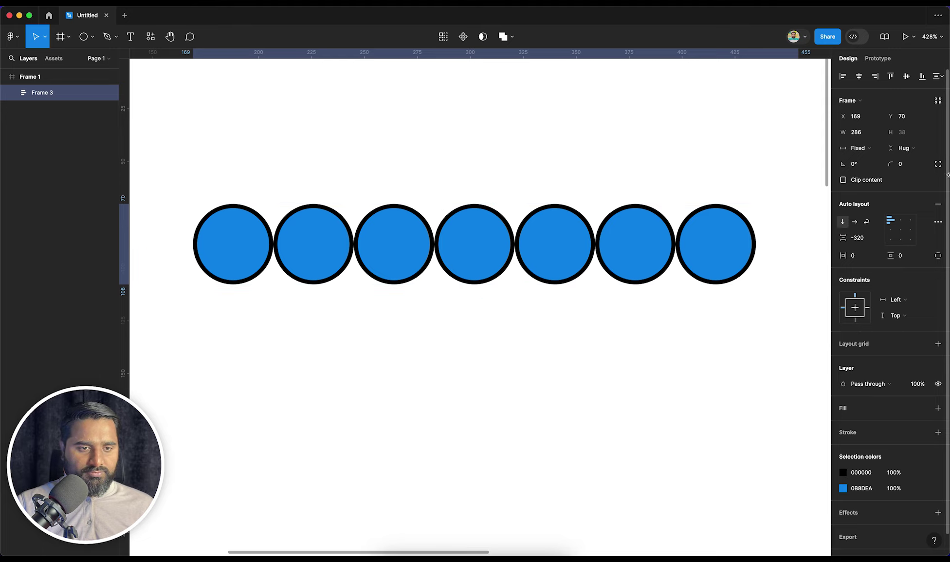
- Centre the alignment of Frame 3 and ungroup the nested Frame 2 so the circles sit directly in Frame 3
{"action": "left_click", "coordinate": [901, 231]}
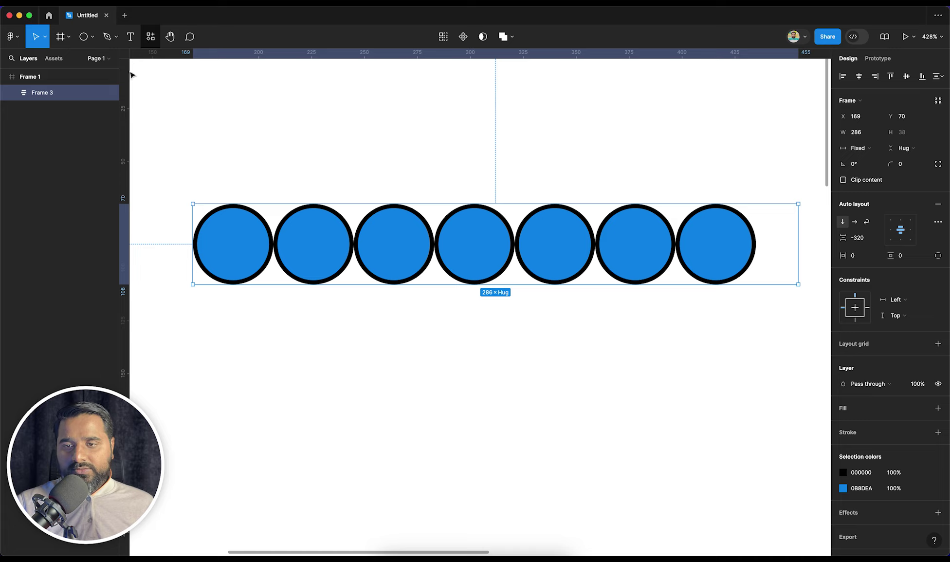
{"action": "left_click", "coordinate": [10, 93]}
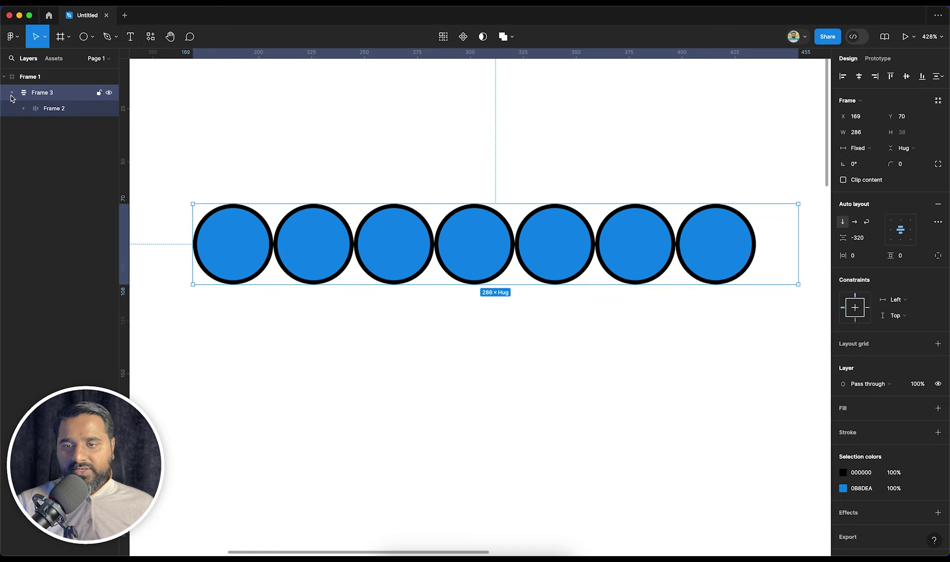
{"action": "left_click", "coordinate": [39, 108]}
{"action": "key", "text": "super+shift+g"}
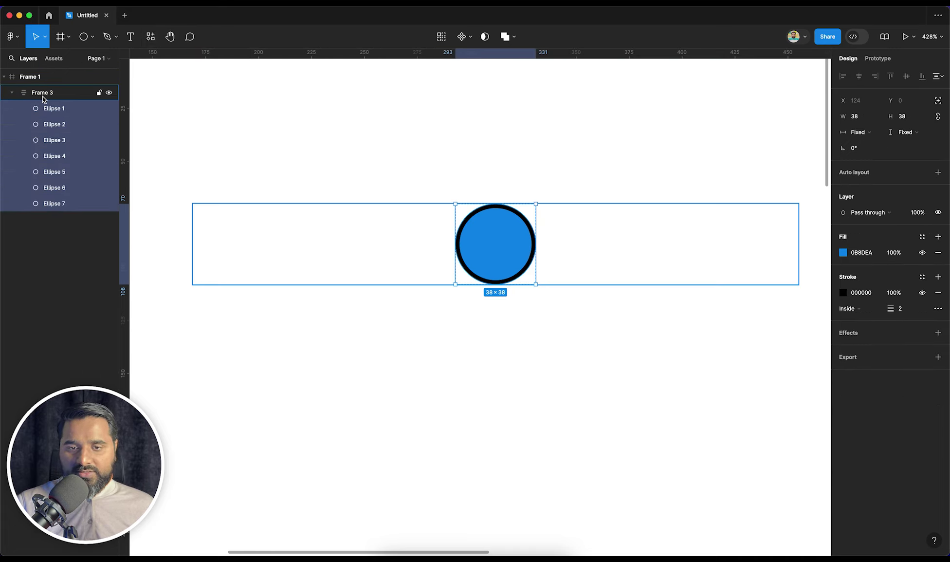
- Set the gap between items in Frame 3 to 0 and switch its auto layout direction to horizontal
{"action": "left_click", "coordinate": [42, 96]}
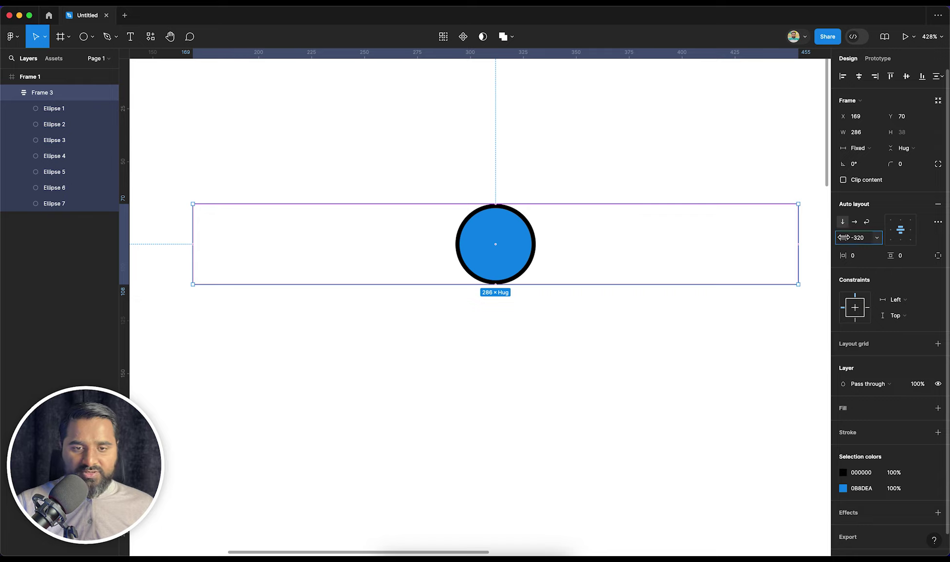
{"action": "left_click_drag", "start_coordinate": [886, 237], "coordinate": [834, 242]}
{"action": "left_click", "coordinate": [860, 241]}
{"action": "type", "text": "0"}
{"action": "key", "text": "Return"}
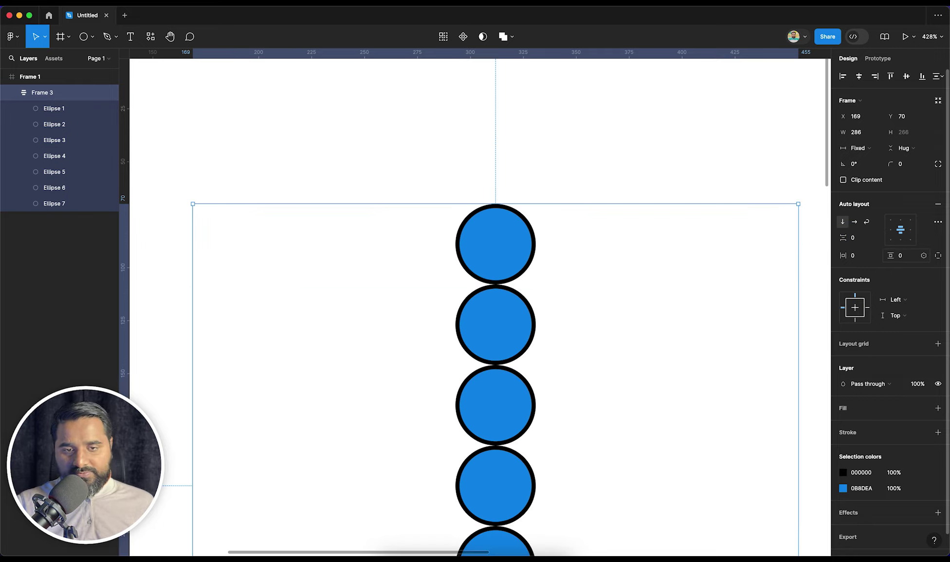
{"action": "left_click", "coordinate": [853, 222]}
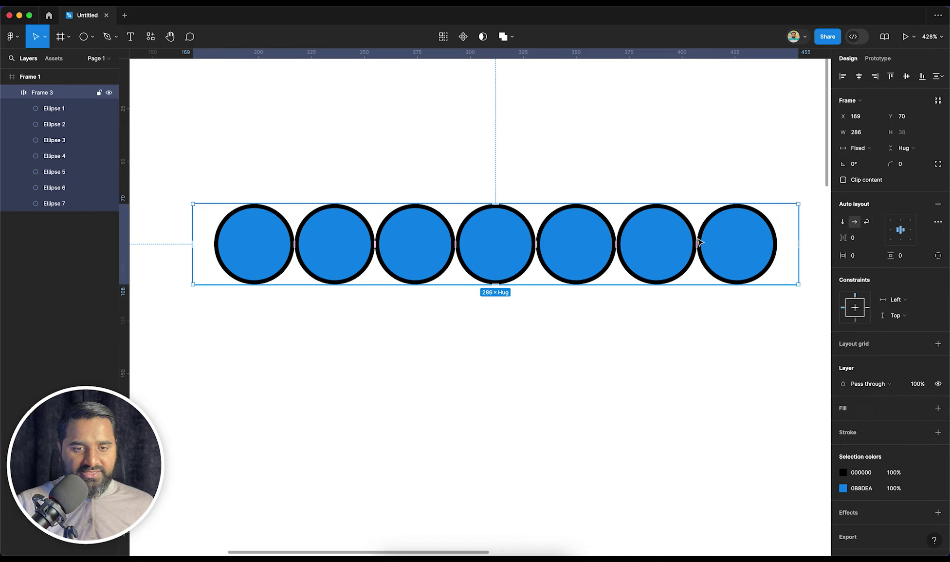
- Overlap the circles with a horizontal gap of -20 and narrow Frame 3 to a width of 180
{"action": "left_click_drag", "start_coordinate": [614, 246], "coordinate": [612, 261]}
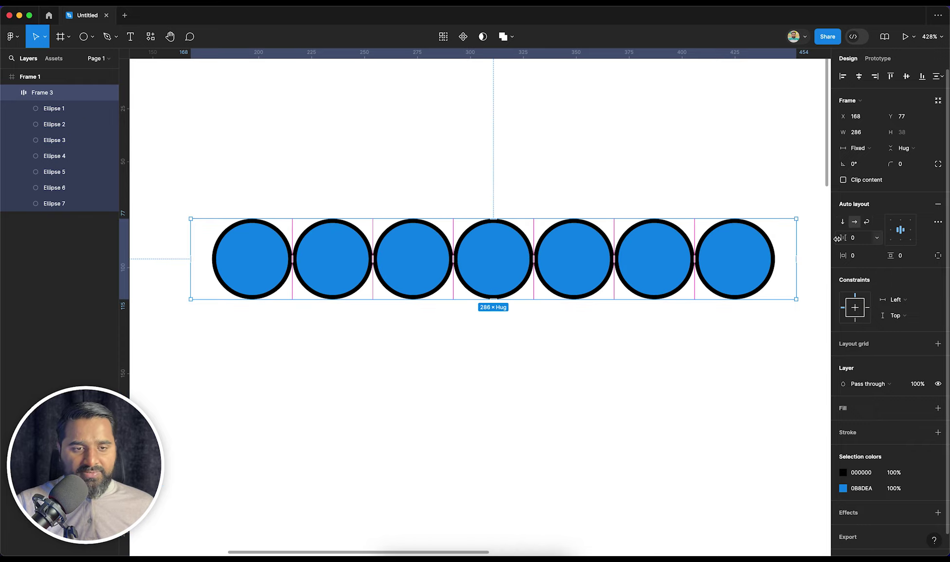
{"action": "mouse_move", "coordinate": [842, 239]}
{"action": "left_mouse_down"}
{"action": "mouse_move", "coordinate": [820, 240]}
{"action": "mouse_move", "coordinate": [842, 239]}
{"action": "left_mouse_up"}
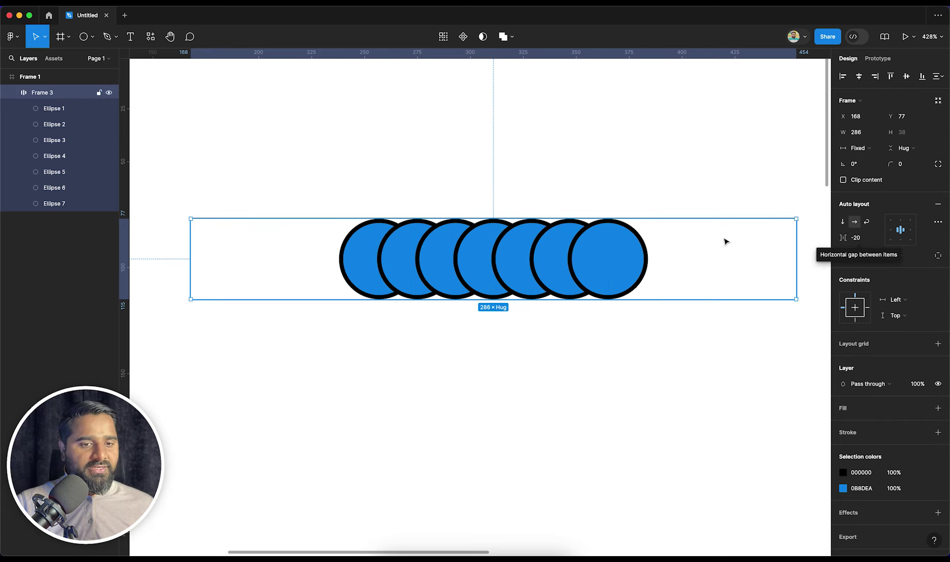
{"action": "left_click_drag", "start_coordinate": [786, 251], "coordinate": [572, 255]}
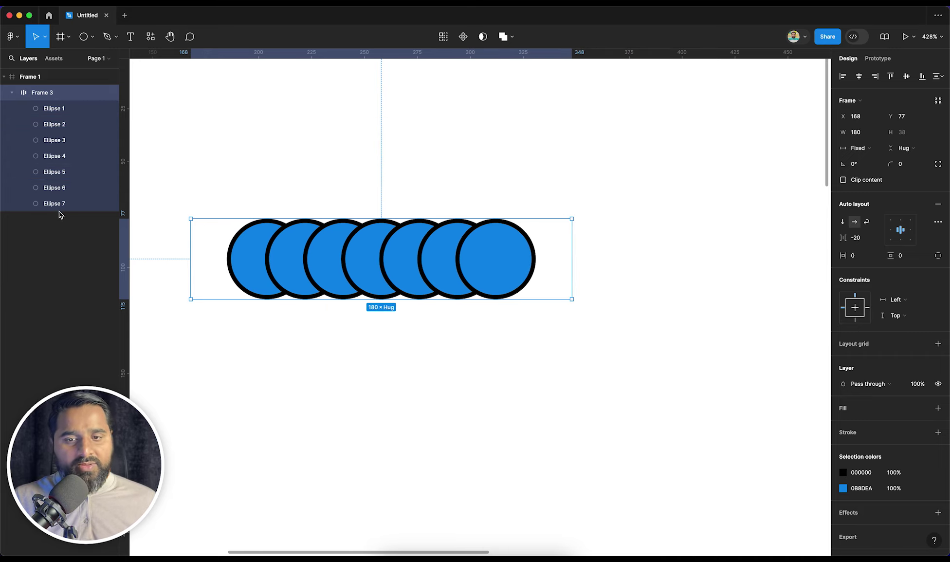
- Set Strokes to Included in the advanced auto layout settings of Frame 3
{"action": "left_click", "coordinate": [937, 222]}
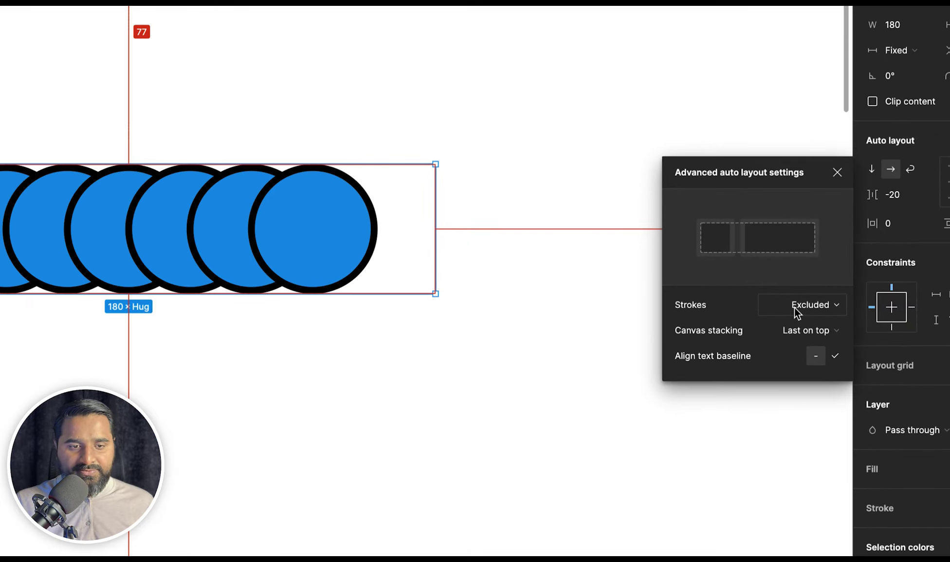
{"action": "scroll", "coordinate": [322, 187], "scroll_direction": "left", "scroll_amount": 5}
{"action": "scroll", "coordinate": [322, 186], "scroll_direction": "down", "scroll_amount": 1}
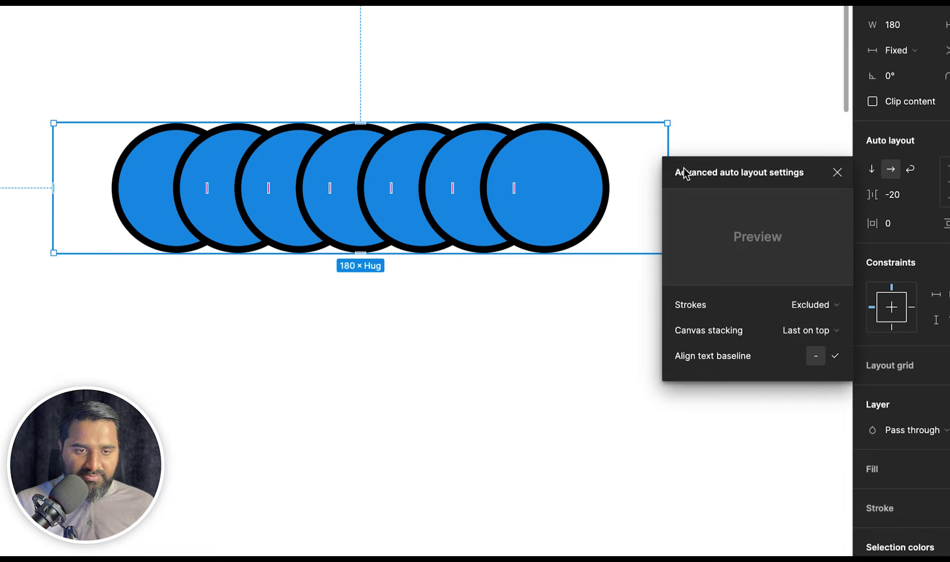
{"action": "left_click_drag", "start_coordinate": [781, 180], "coordinate": [773, 262]}
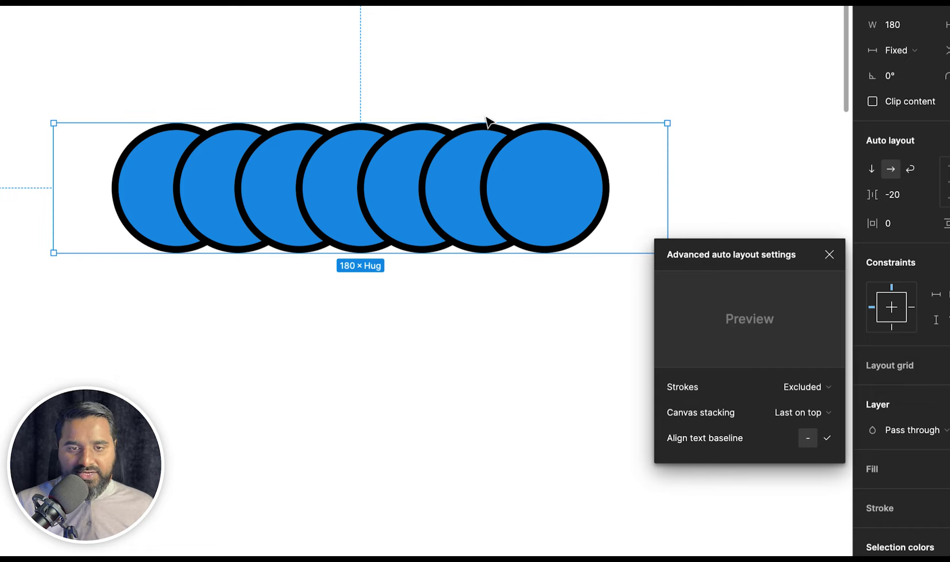
{"action": "left_click", "coordinate": [800, 383]}
{"action": "left_click", "coordinate": [801, 372]}
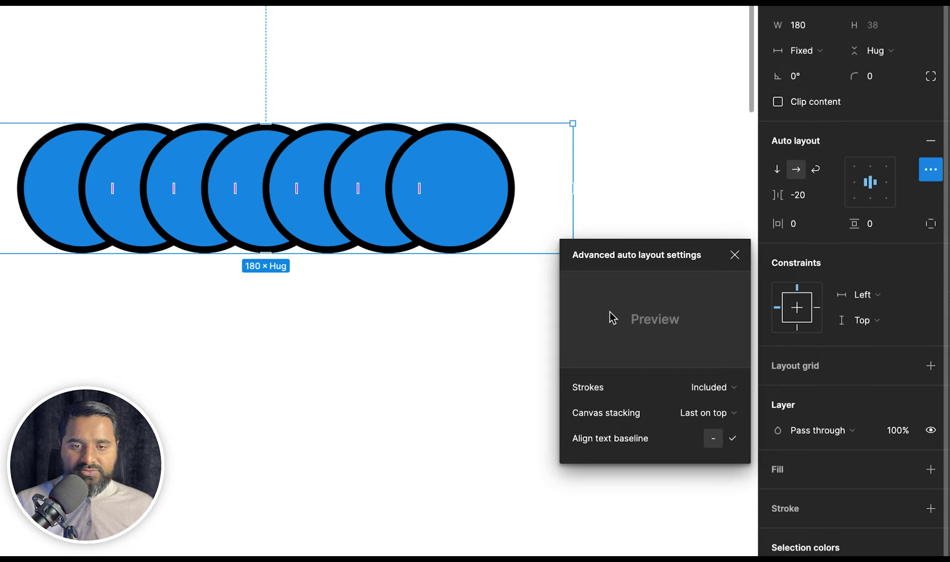
- Change the stroke position of all seven circles to Outside and reselect their auto layout frame
{"action": "left_click", "coordinate": [409, 331]}
{"action": "left_click", "coordinate": [439, 214]}
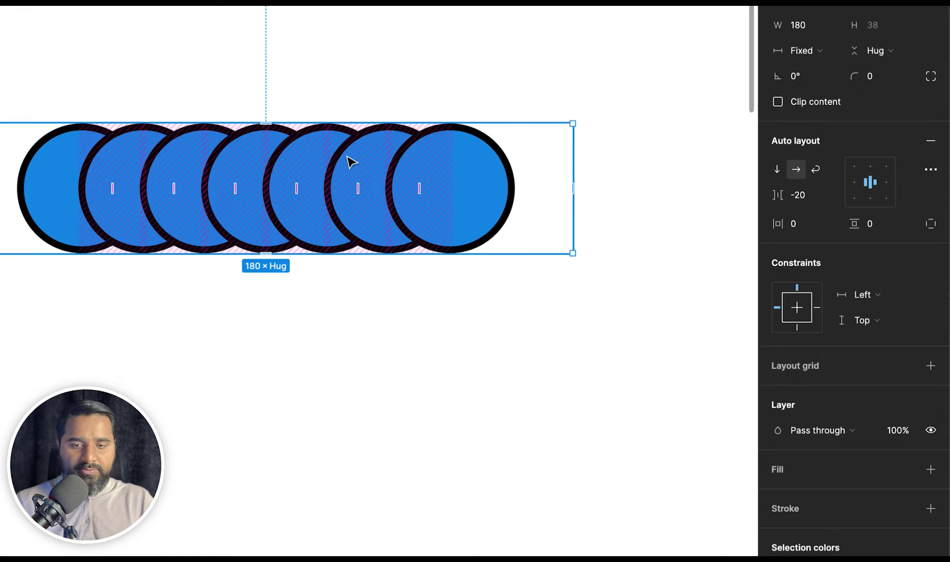
{"action": "key", "text": "ctrl+shift+g"}
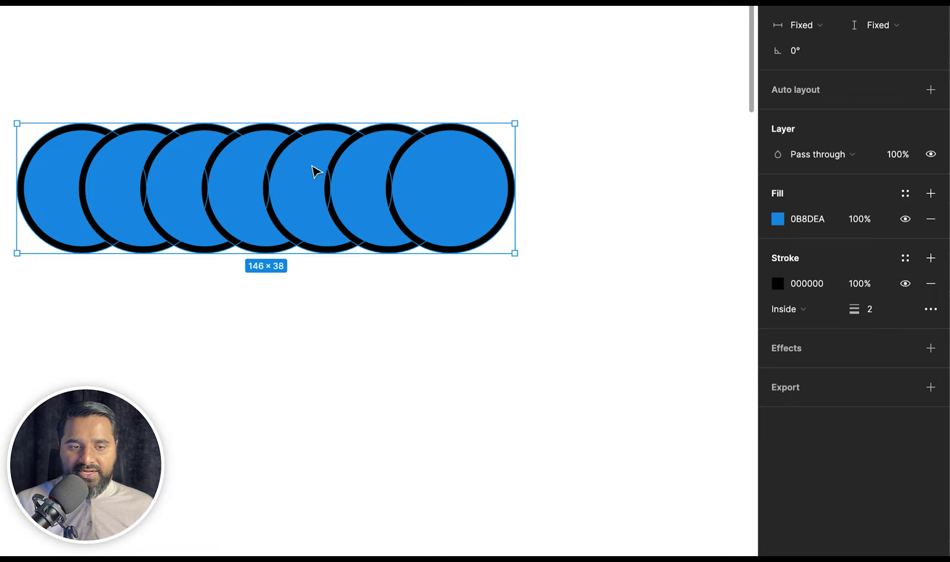
{"action": "left_click", "coordinate": [820, 312]}
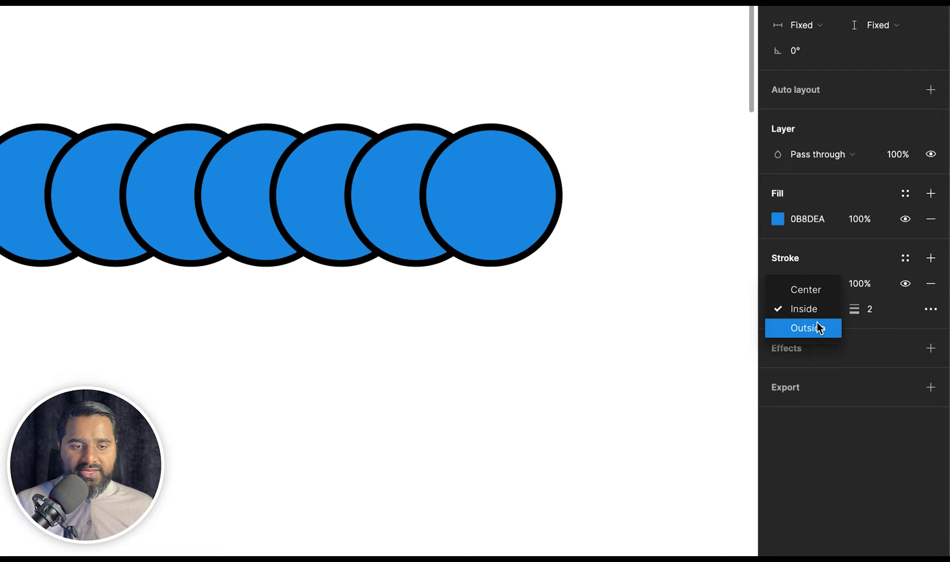
{"action": "left_click", "coordinate": [818, 325]}
{"action": "left_click", "coordinate": [592, 333]}
{"action": "left_click", "coordinate": [490, 201]}
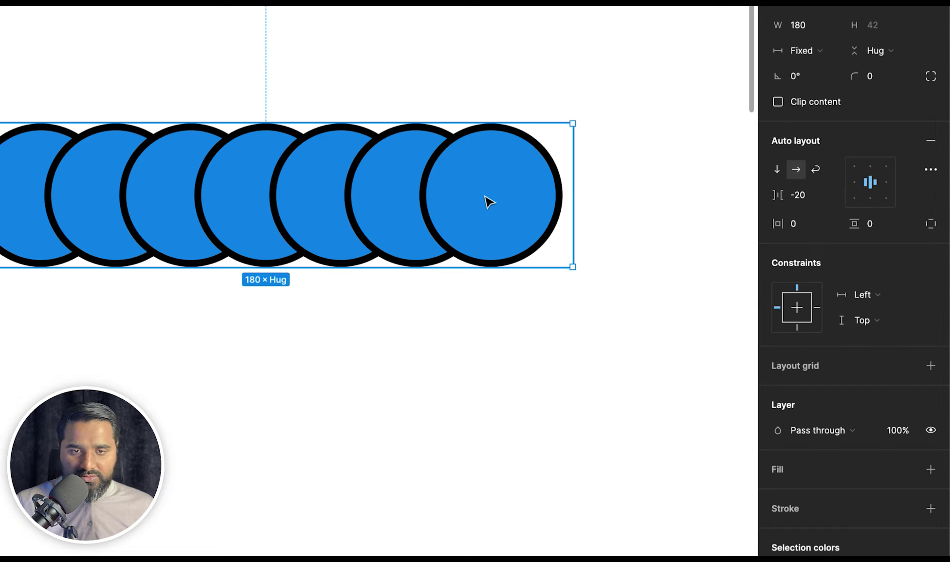
- Set Strokes to Excluded in the frame's advanced auto layout settings
{"action": "left_click", "coordinate": [930, 169]}
{"action": "left_click", "coordinate": [720, 299]}
{"action": "left_click", "coordinate": [718, 319]}
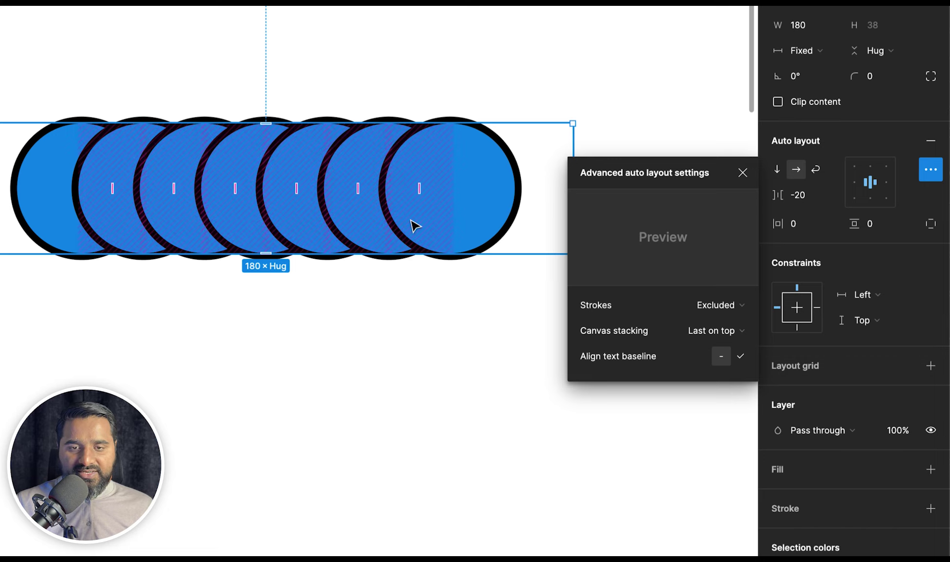
- Narrow the circles' frame to a width of 146 and move it slightly upward on the canvas
{"action": "left_click_drag", "start_coordinate": [575, 141], "coordinate": [515, 139]}
{"action": "left_click_drag", "start_coordinate": [305, 221], "coordinate": [332, 159]}
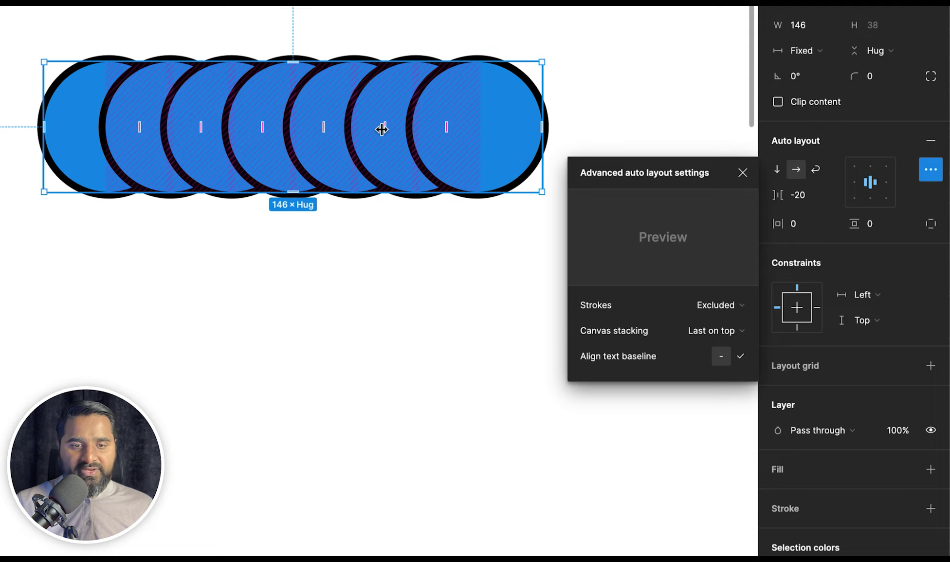
- Set Strokes back to Included and make the frame's width hug its contents
{"action": "left_click", "coordinate": [729, 302]}
{"action": "left_click", "coordinate": [723, 283]}
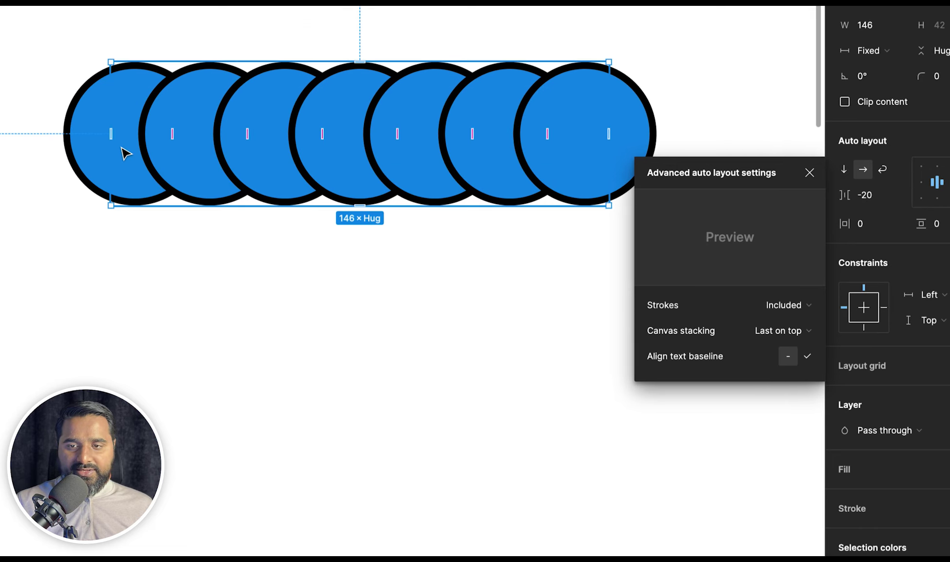
{"action": "left_click_drag", "start_coordinate": [75, 133], "coordinate": [47, 134]}
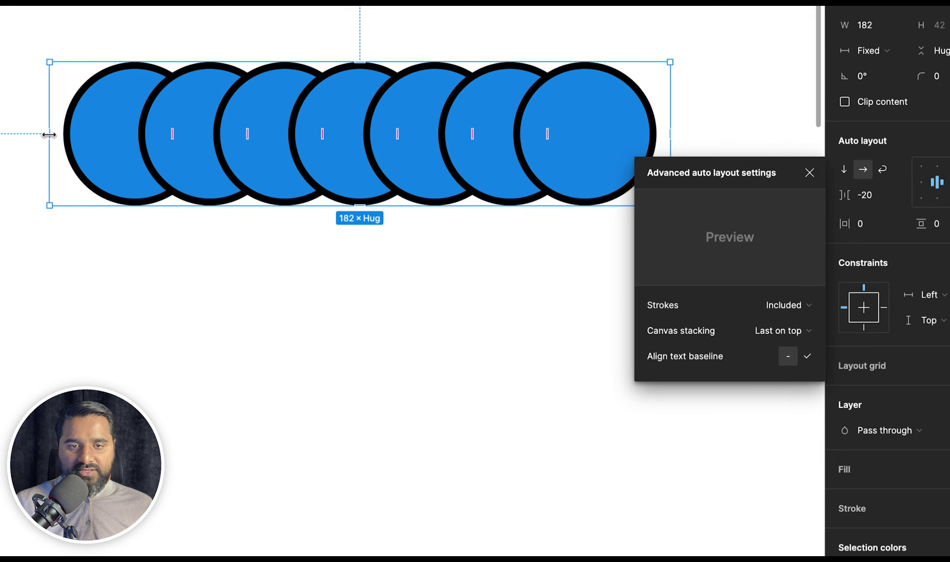
{"action": "left_click", "coordinate": [871, 50]}
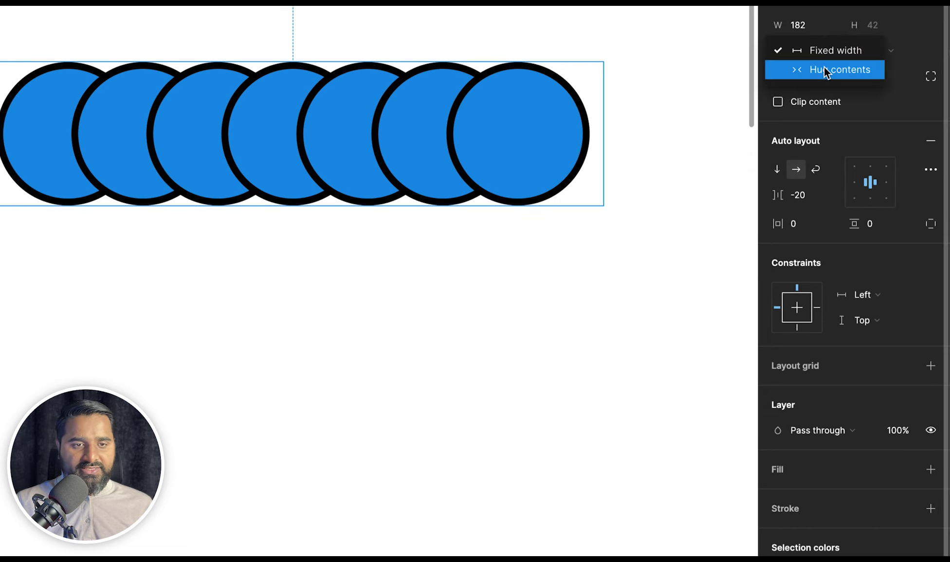
{"action": "left_click", "coordinate": [891, 68]}
{"action": "scroll", "coordinate": [319, 273], "scroll_direction": "down", "scroll_amount": 3}
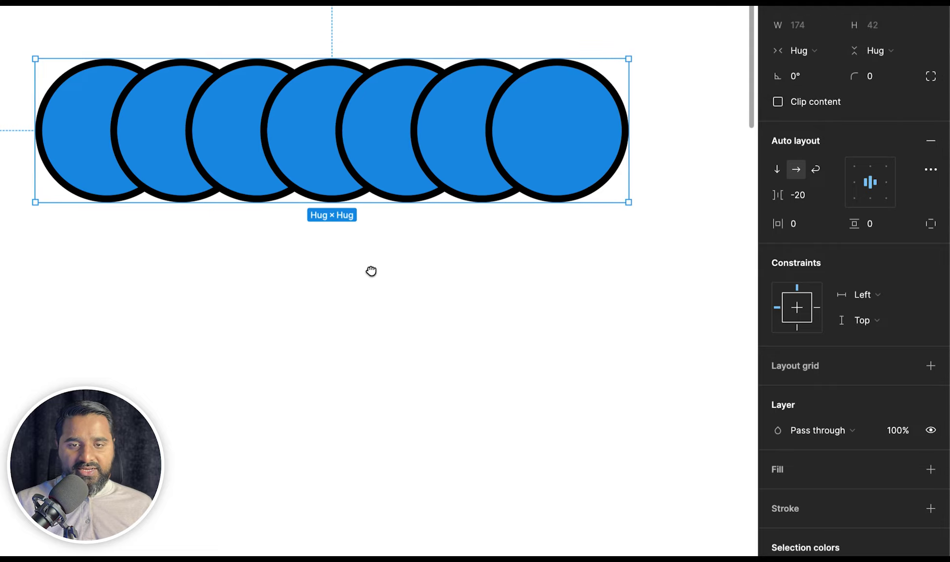
{"action": "scroll", "coordinate": [376, 278], "scroll_direction": "down", "scroll_amount": 1}
{"action": "left_click_drag", "start_coordinate": [450, 350], "coordinate": [403, 314]}
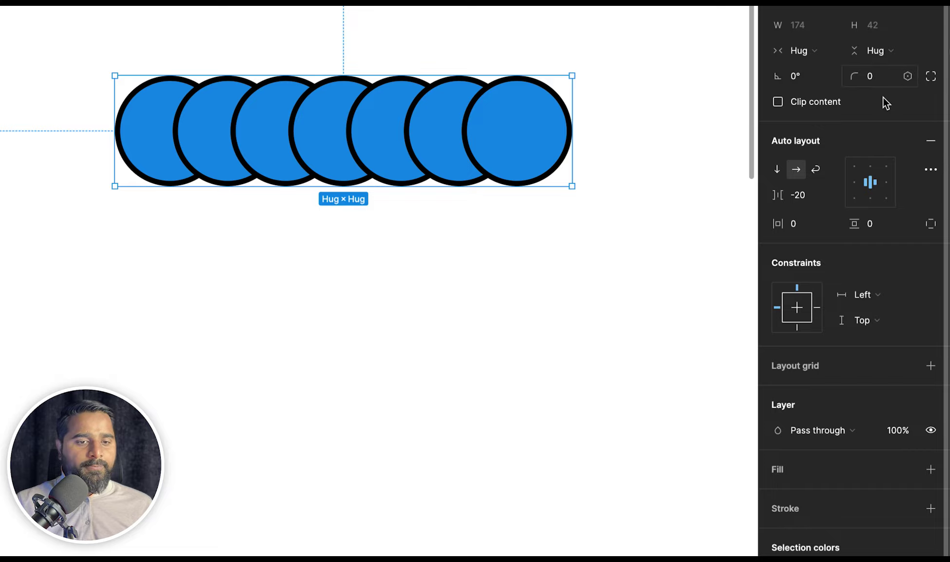
- Switch Strokes to Excluded and back to Included in the advanced auto layout settings to compare the spacing
{"action": "left_click", "coordinate": [931, 169]}
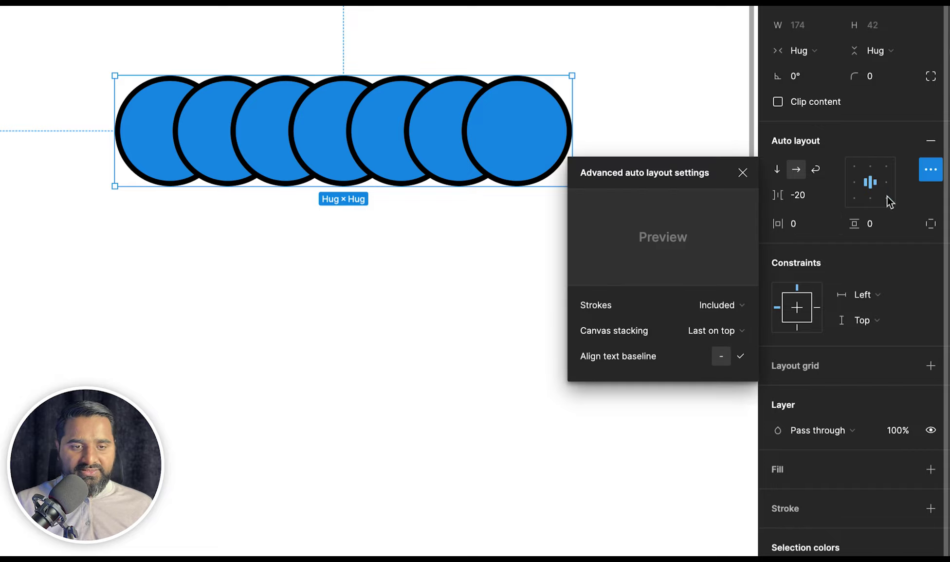
{"action": "left_click", "coordinate": [720, 305]}
{"action": "left_click", "coordinate": [724, 324]}
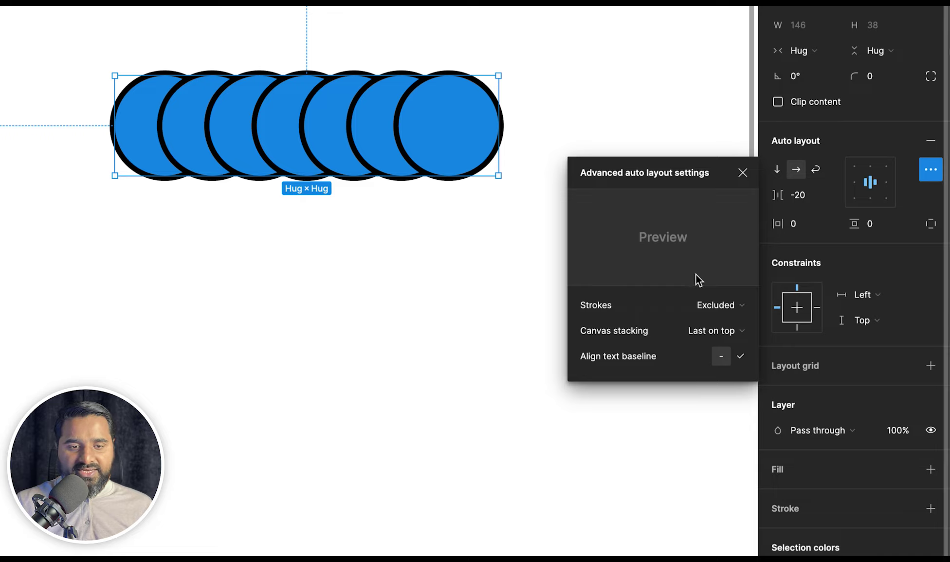
{"action": "left_click", "coordinate": [731, 310]}
{"action": "left_click", "coordinate": [729, 285]}
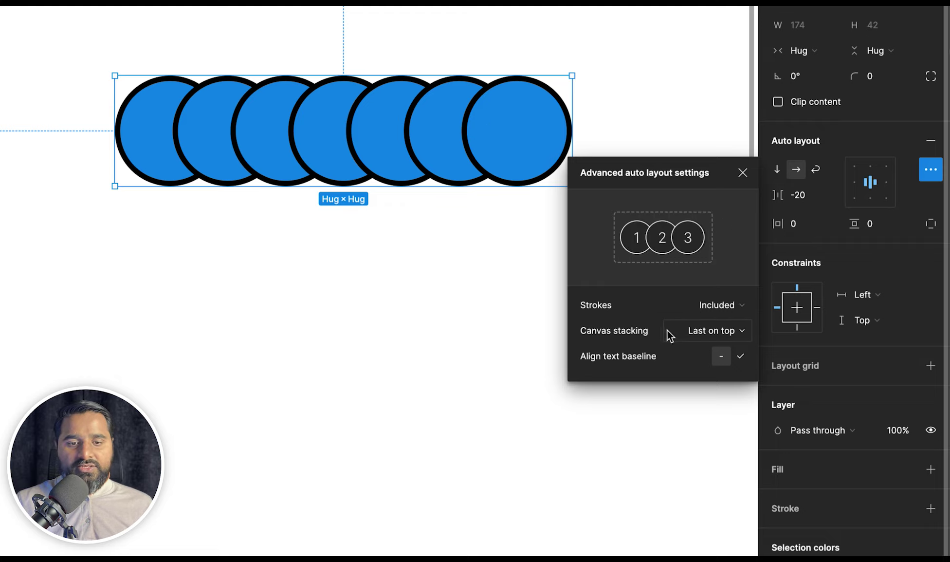
- Switch Canvas stacking to First on top and back to Last on top to compare how the circles overlap
{"action": "left_click", "coordinate": [693, 331]}
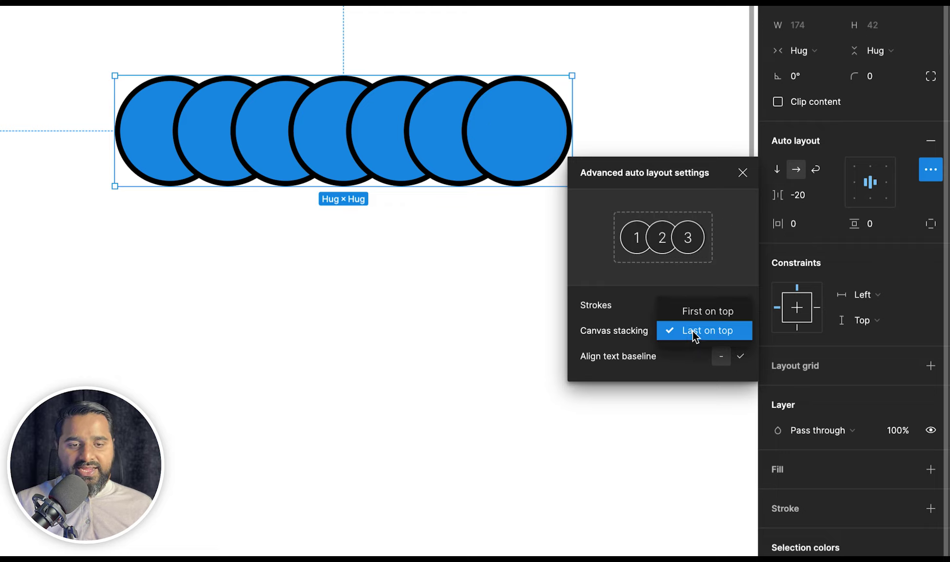
{"action": "left_click", "coordinate": [706, 311]}
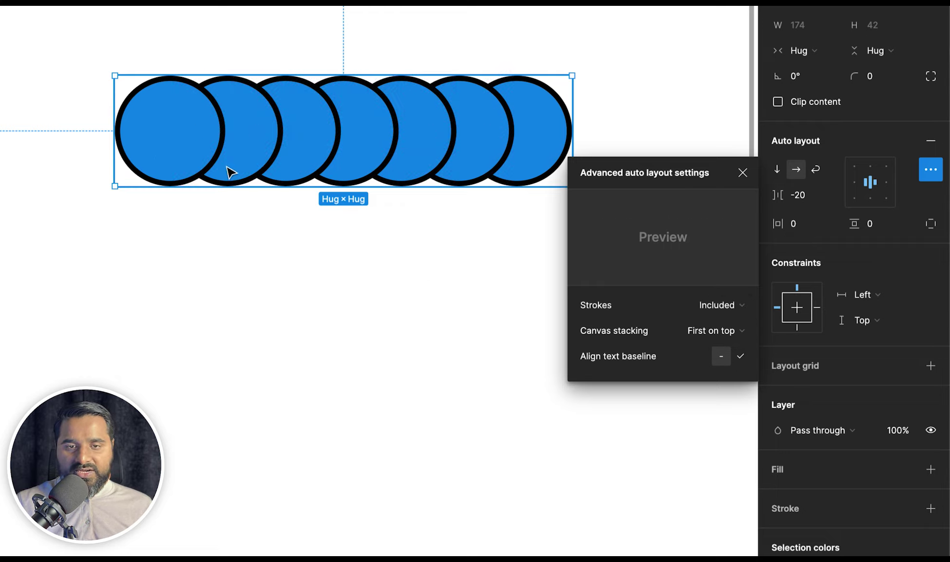
{"action": "left_click", "coordinate": [724, 331]}
{"action": "left_click", "coordinate": [723, 349]}
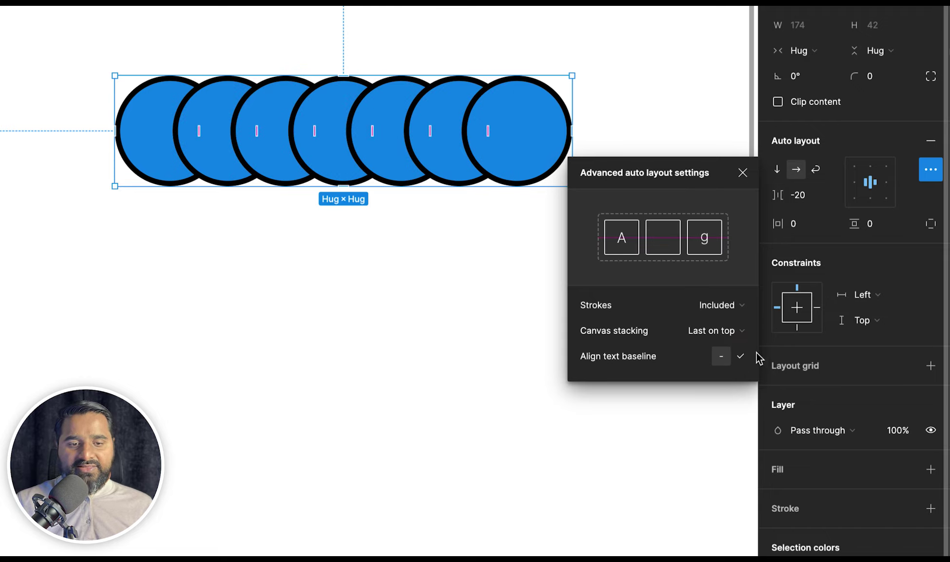
- Turn on Align text baseline for the circles' frame and stretch the fifth circle vertically to a height of 62
{"action": "left_click", "coordinate": [741, 357]}
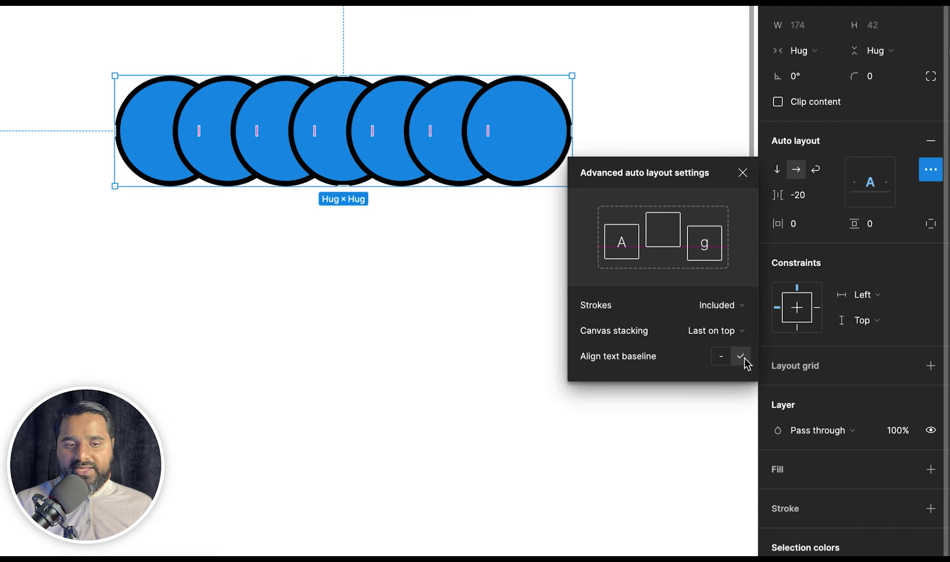
{"action": "left_click", "coordinate": [384, 152]}
{"action": "left_click", "coordinate": [398, 99]}
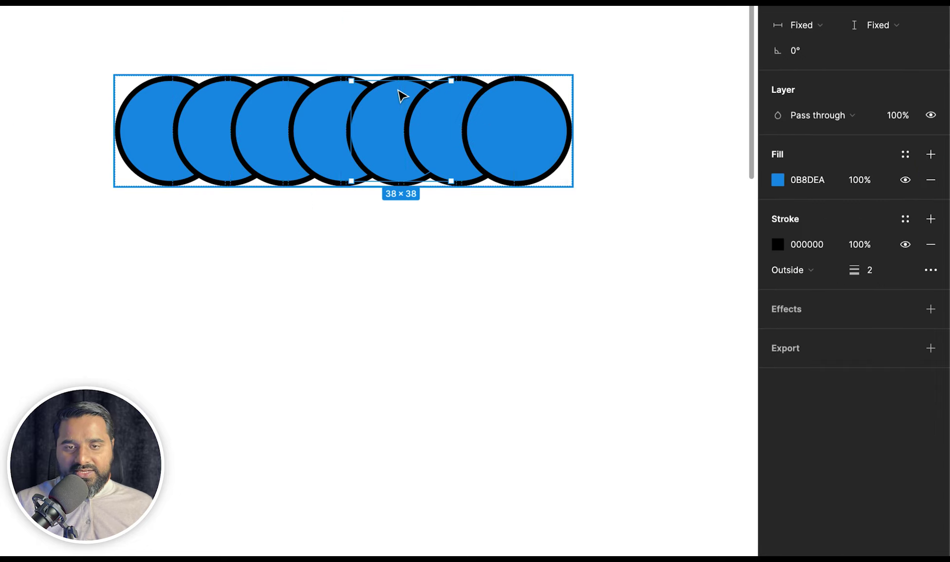
{"action": "left_click_drag", "start_coordinate": [399, 77], "coordinate": [398, 49]}
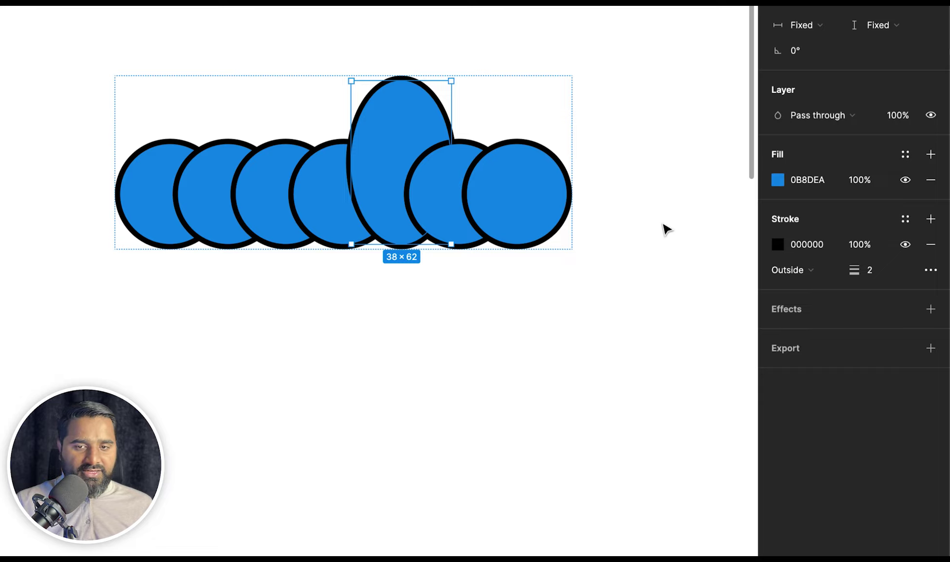
- Switch the frame's Align text baseline off and back on to compare the circles' alignment, and close the advanced auto layout settings
{"action": "left_click", "coordinate": [930, 270]}
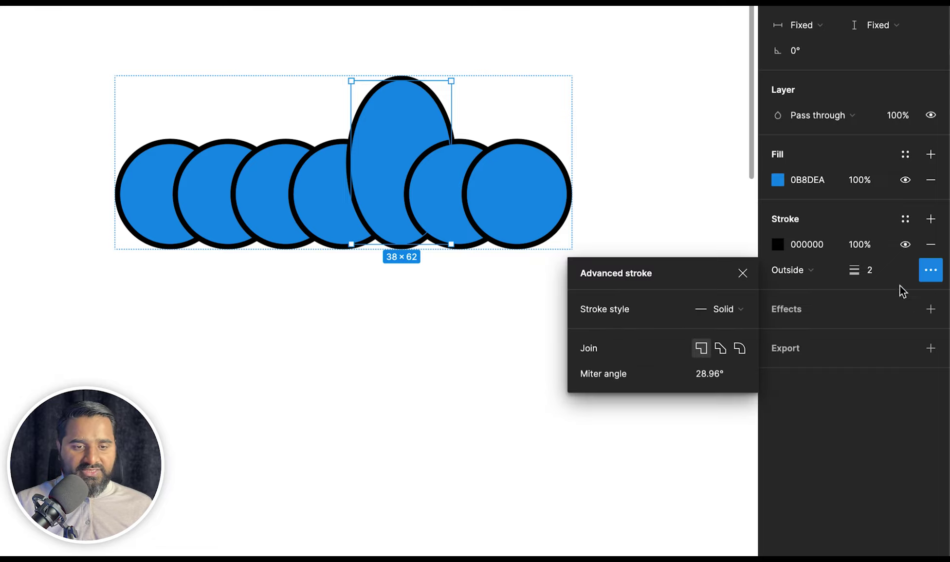
{"action": "key", "text": "Escape"}
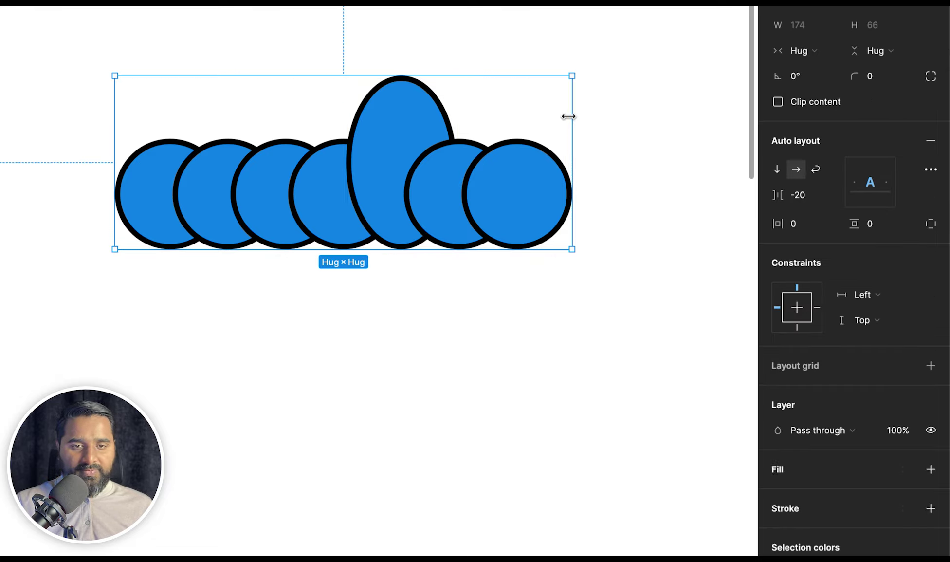
{"action": "left_click", "coordinate": [927, 169]}
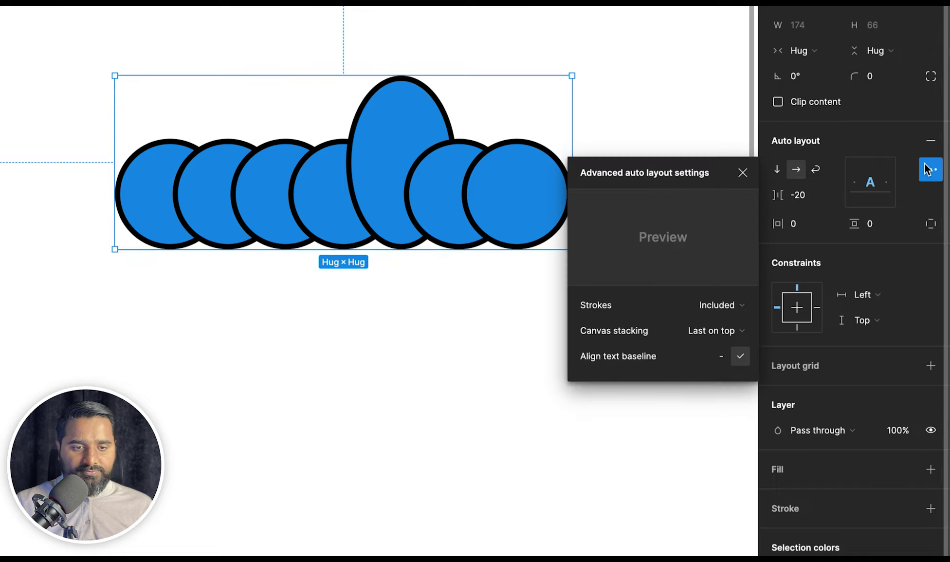
{"action": "left_click", "coordinate": [722, 356]}
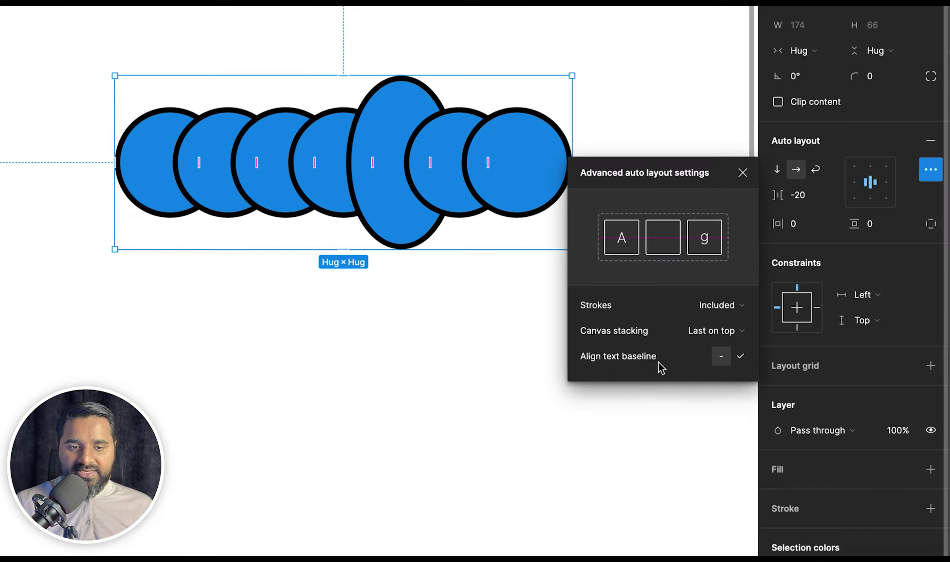
{"action": "left_click", "coordinate": [740, 356]}
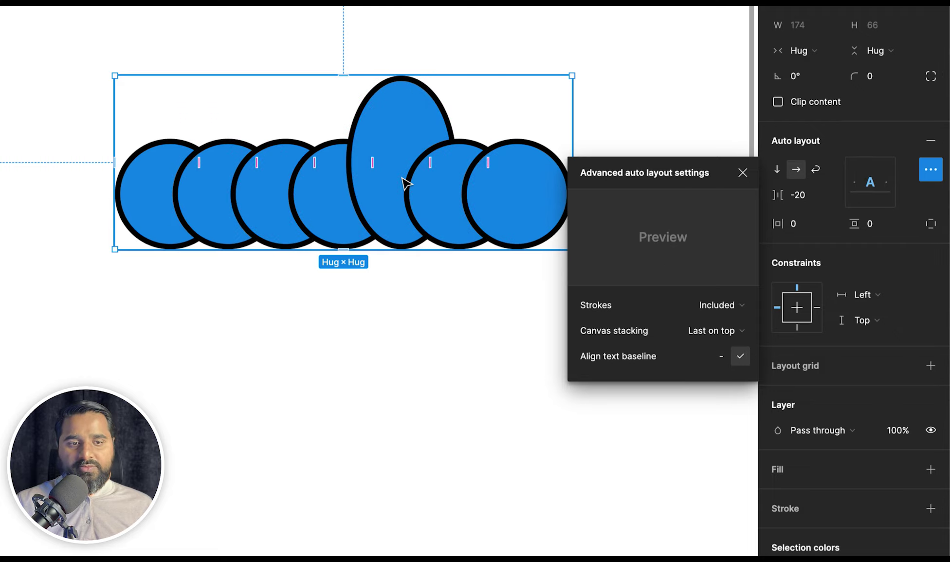
{"action": "left_click", "coordinate": [742, 172]}
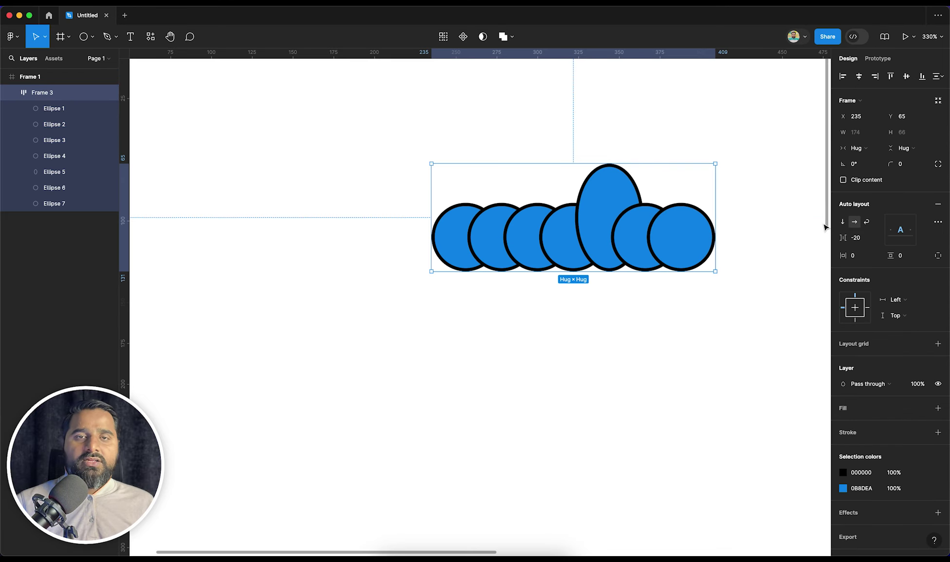